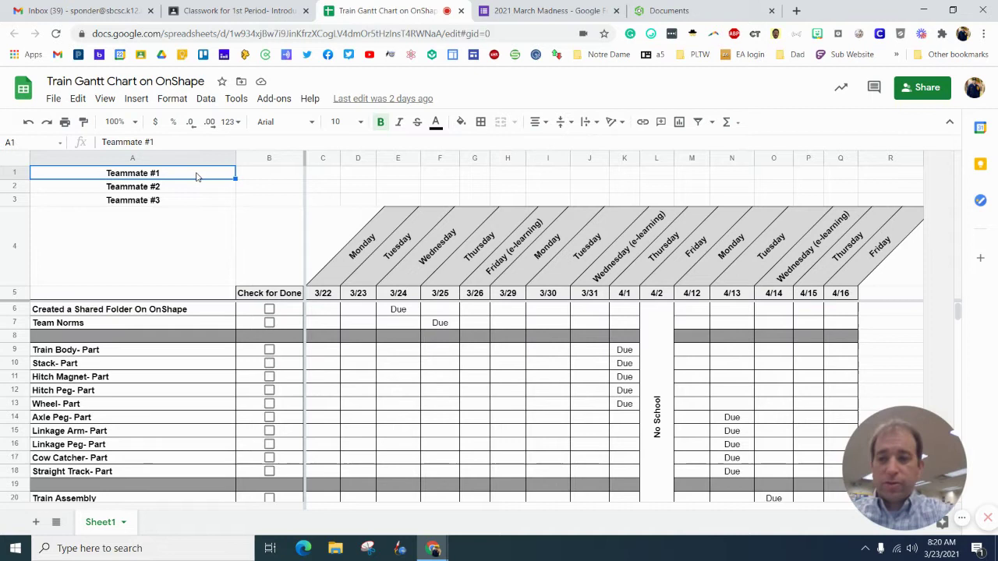
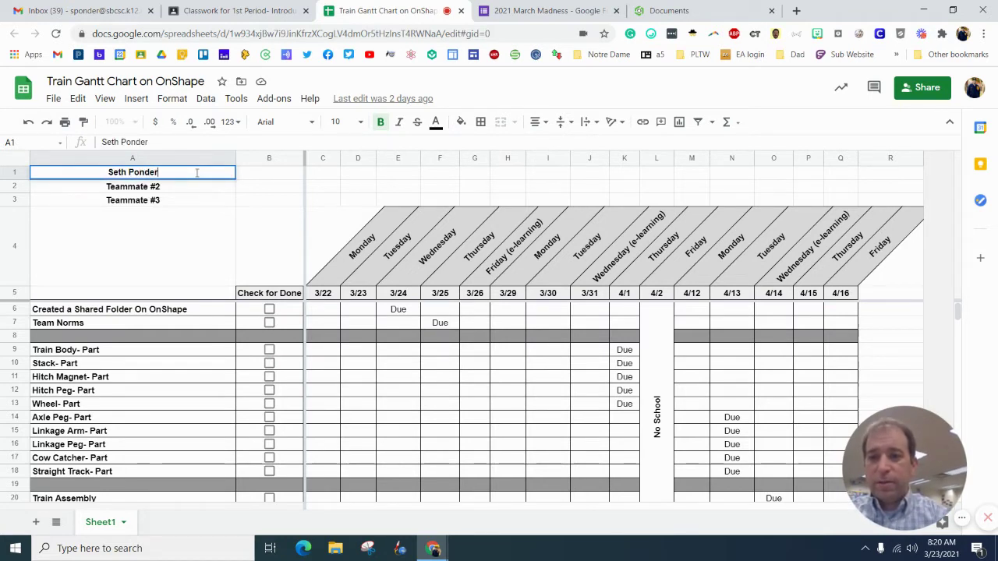
Step: Type each teammate's full name into A1, A2 and A3 in place of the placeholders
key("Return")
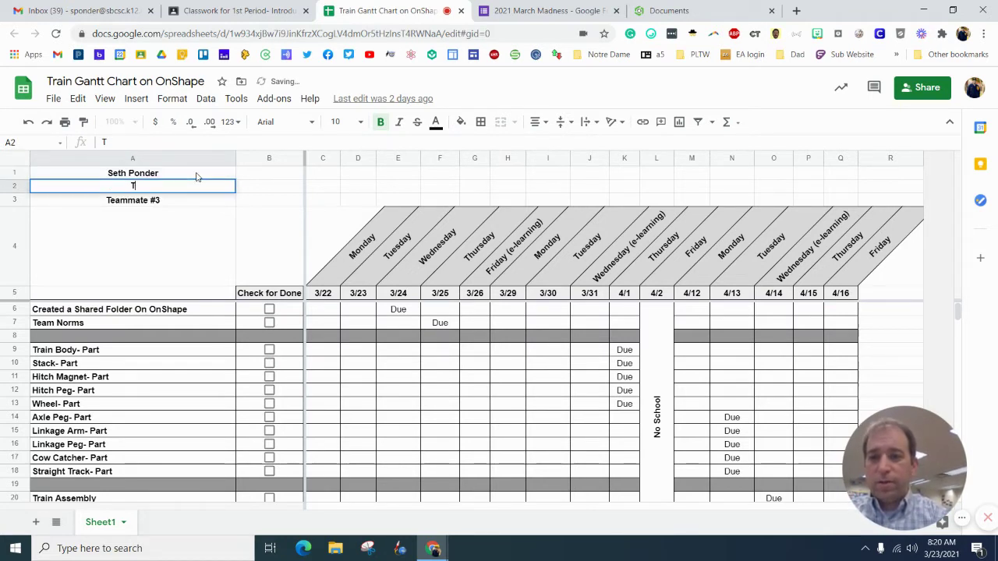
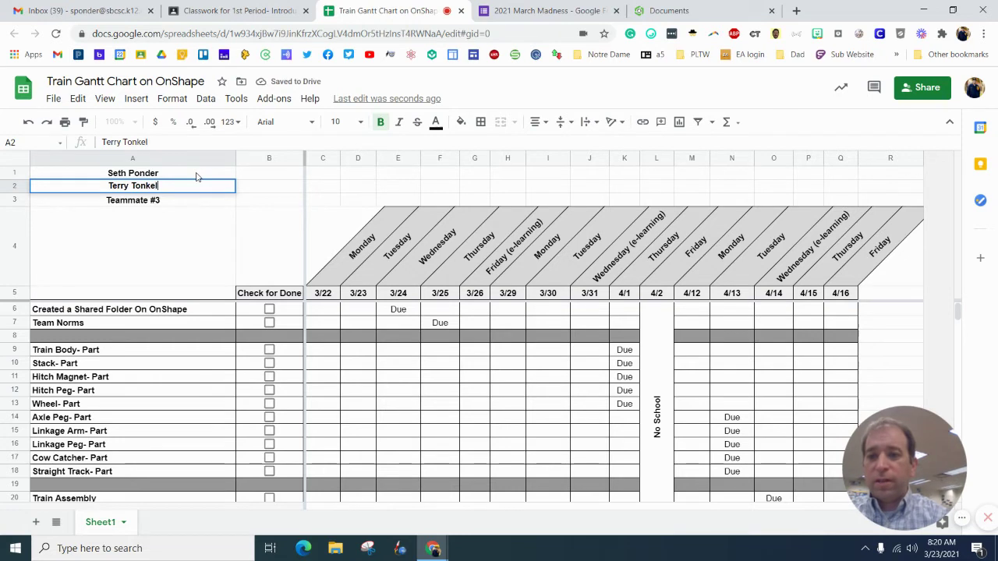
key("Return")
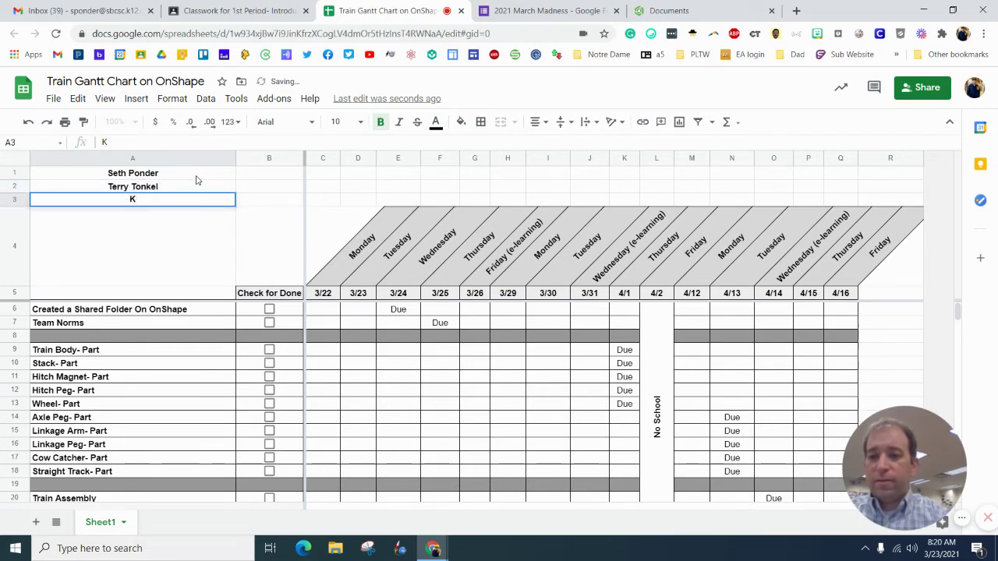
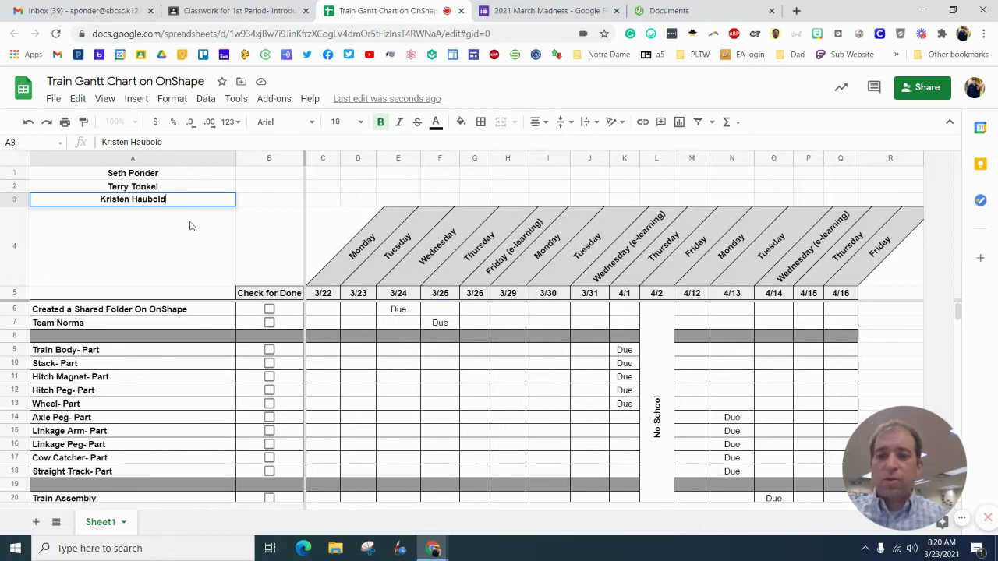
key("Return")
Step: Fill A1 blue, A2 yellow and A3 light red
left_click(191, 173)
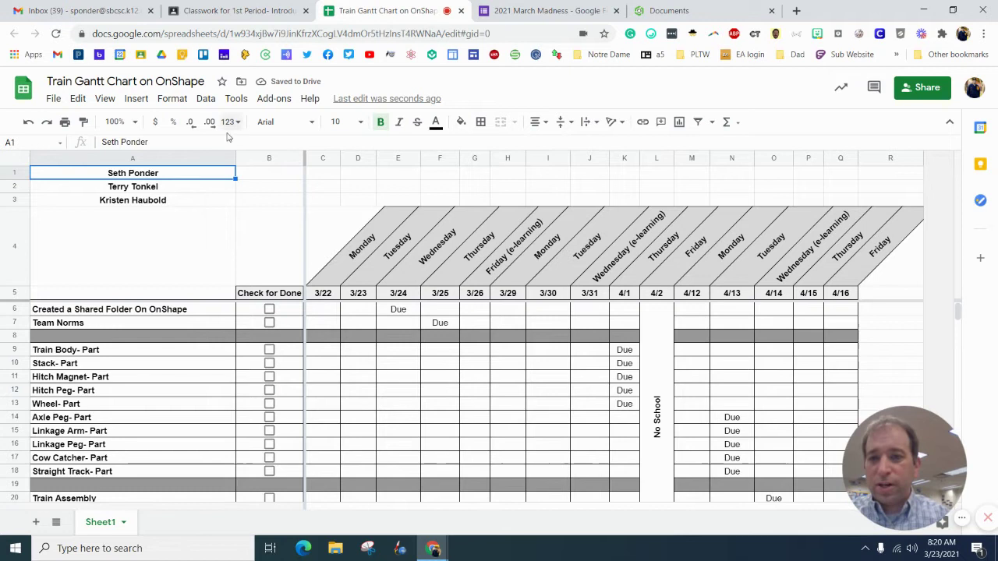
left_click(462, 122)
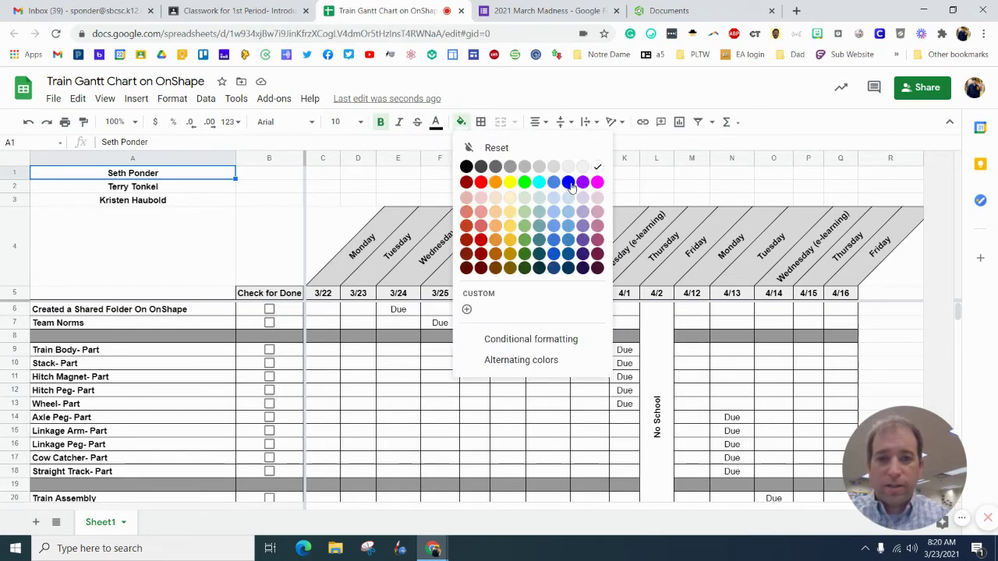
left_click(568, 182)
left_click(208, 190)
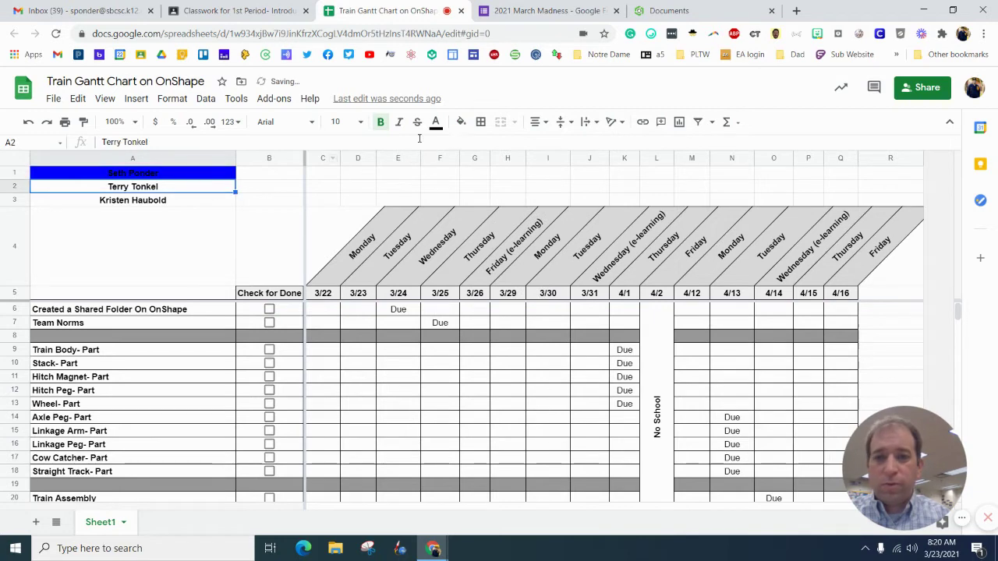
left_click(461, 122)
left_click(510, 182)
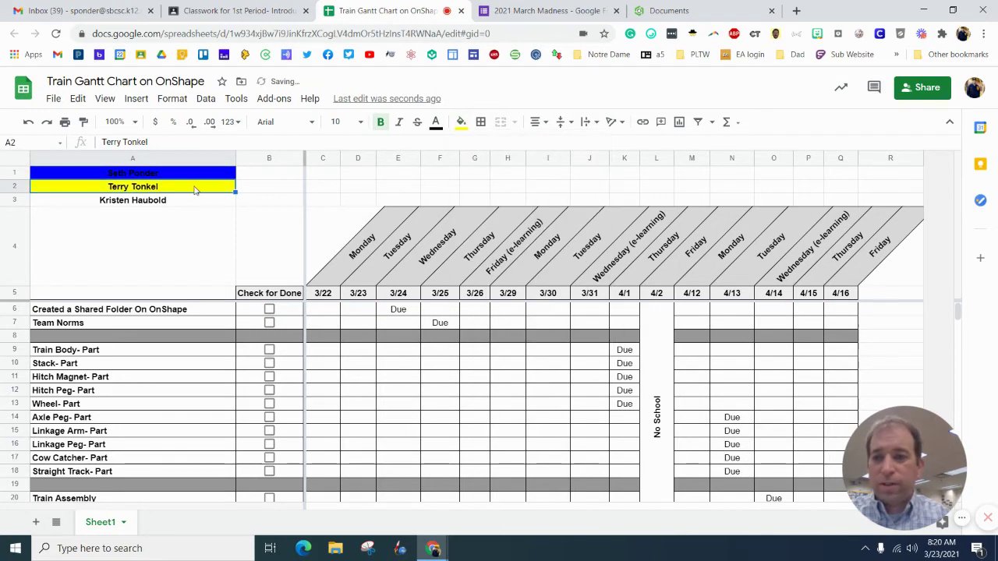
left_click(194, 204)
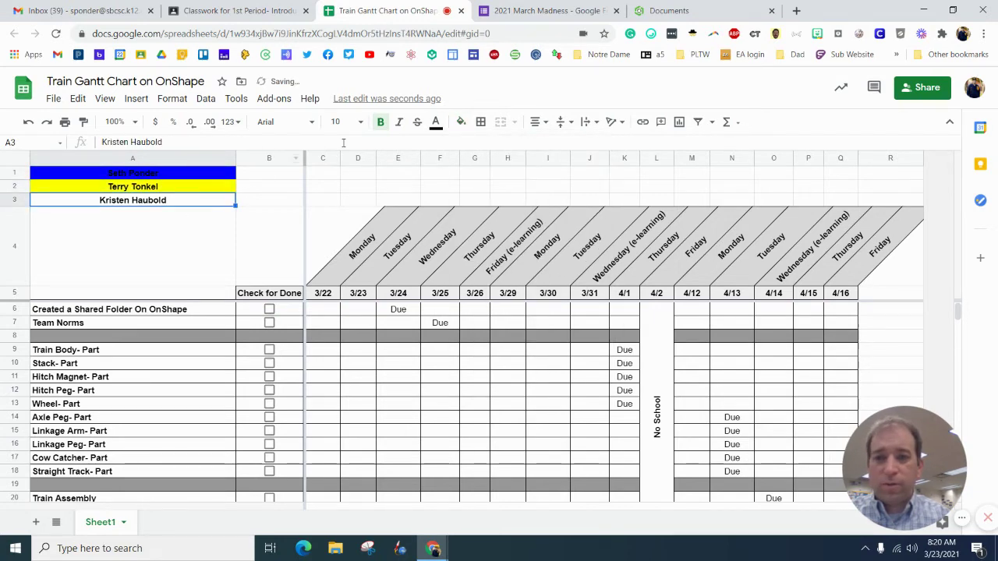
left_click(460, 122)
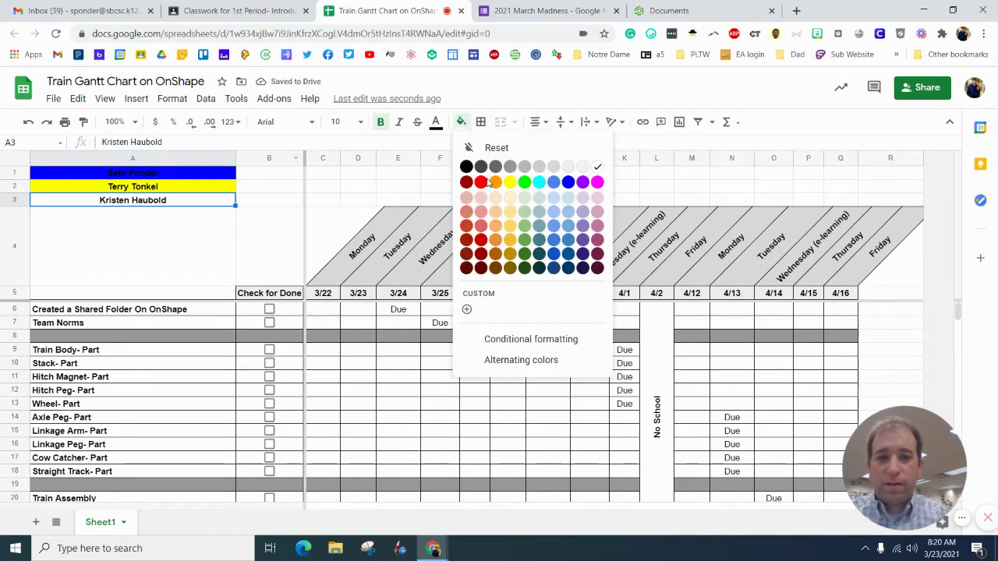
left_click(481, 227)
left_click(258, 247)
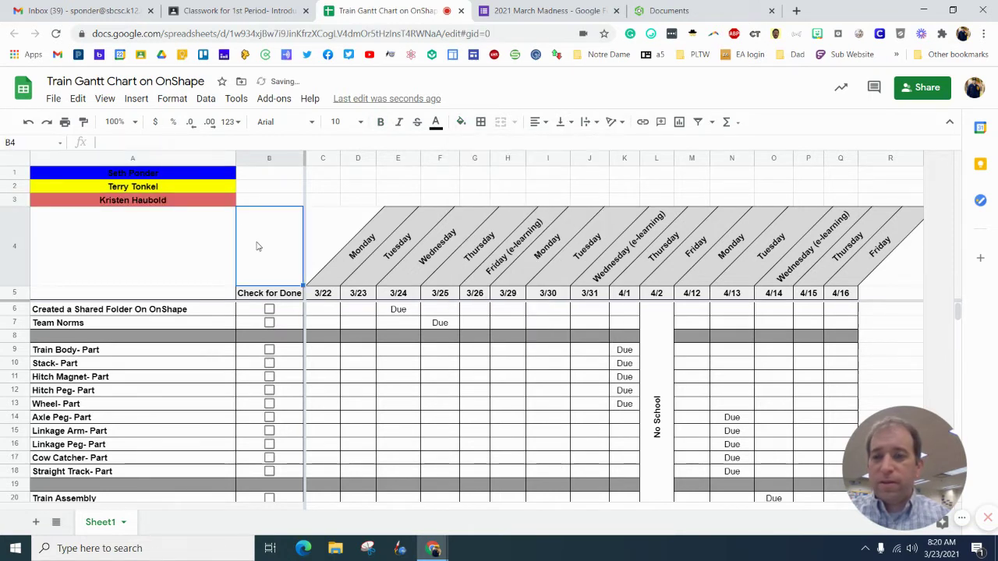
left_click(216, 202)
left_click(352, 225)
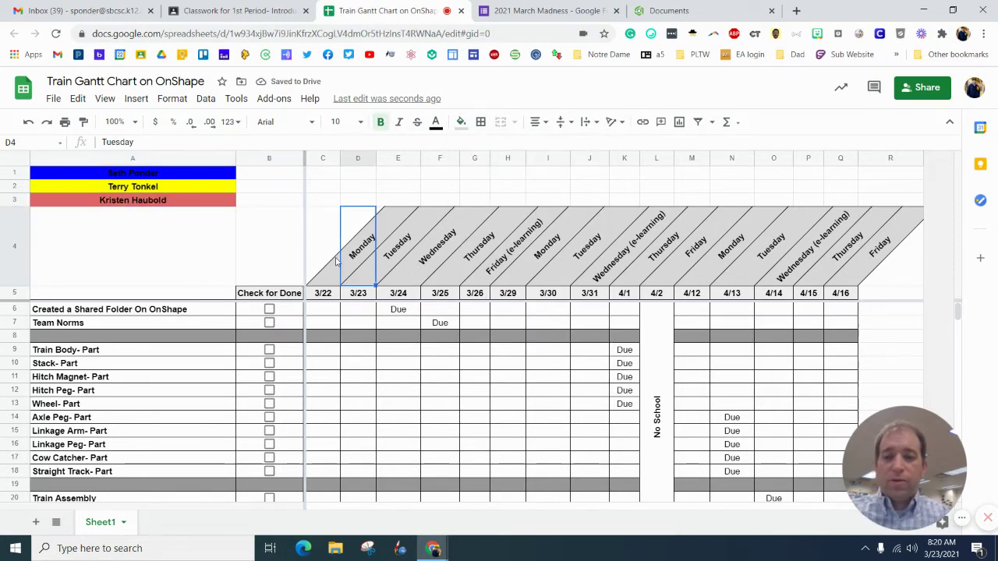
left_click(335, 312)
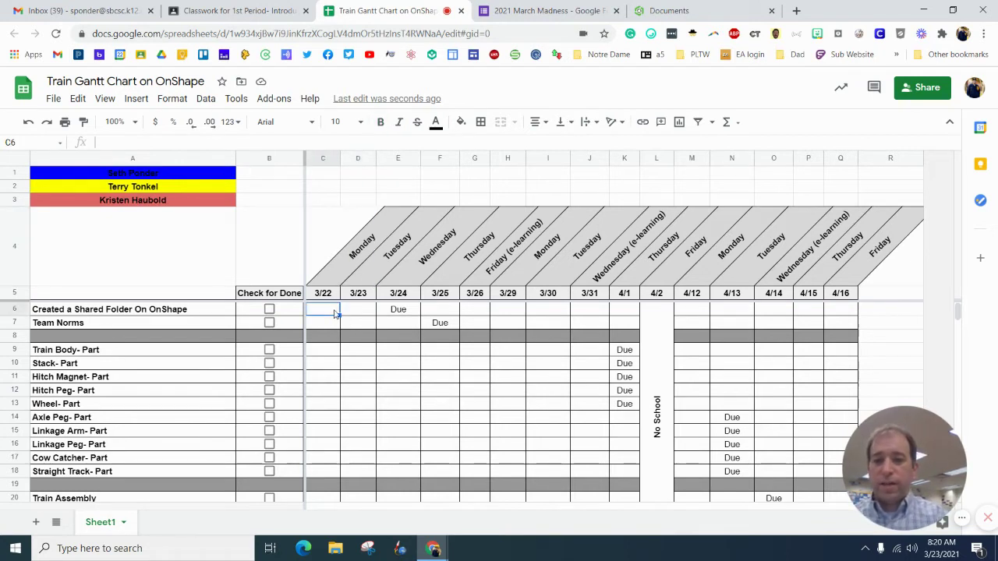
left_click(349, 311)
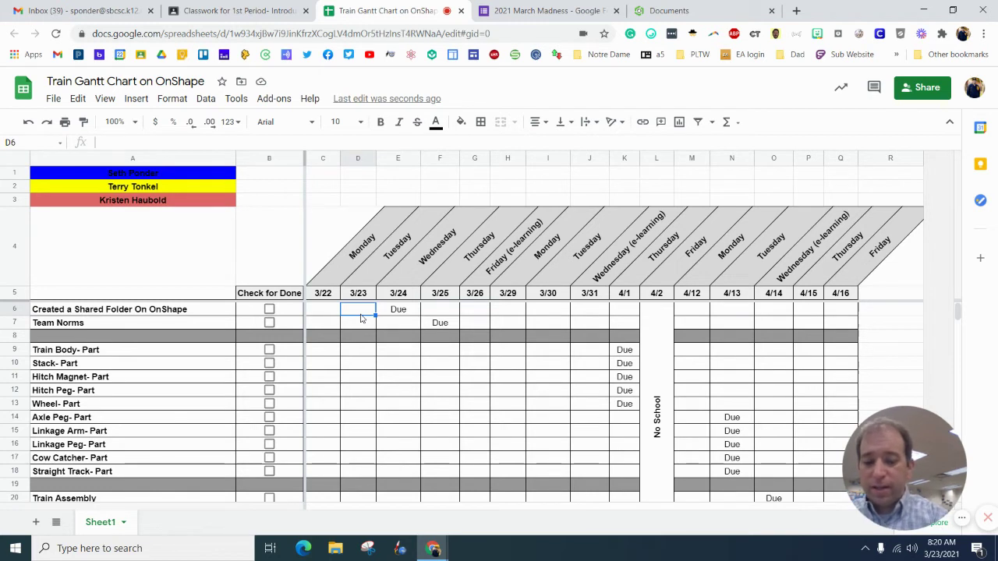
type("SP")
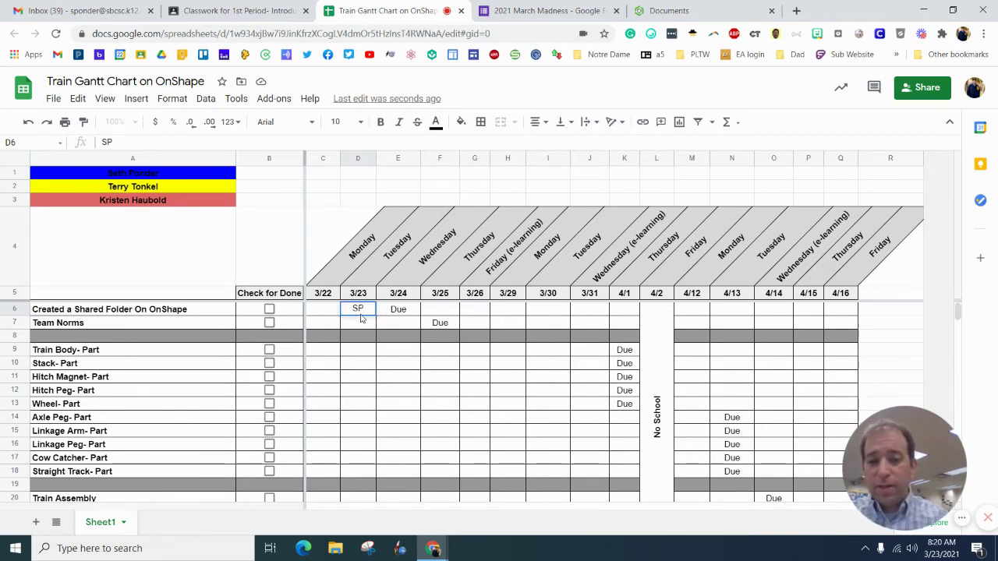
left_click(389, 328)
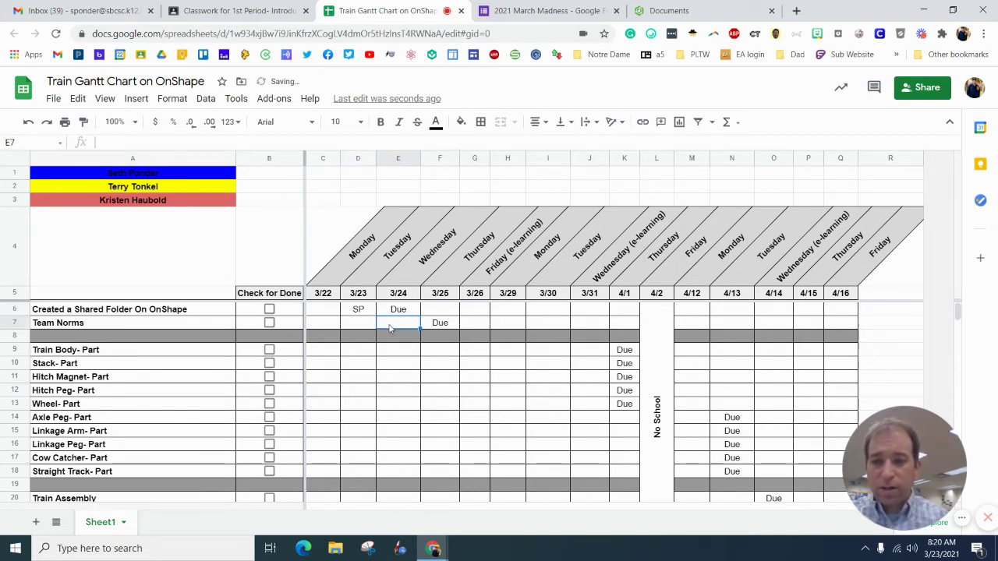
type("TT")
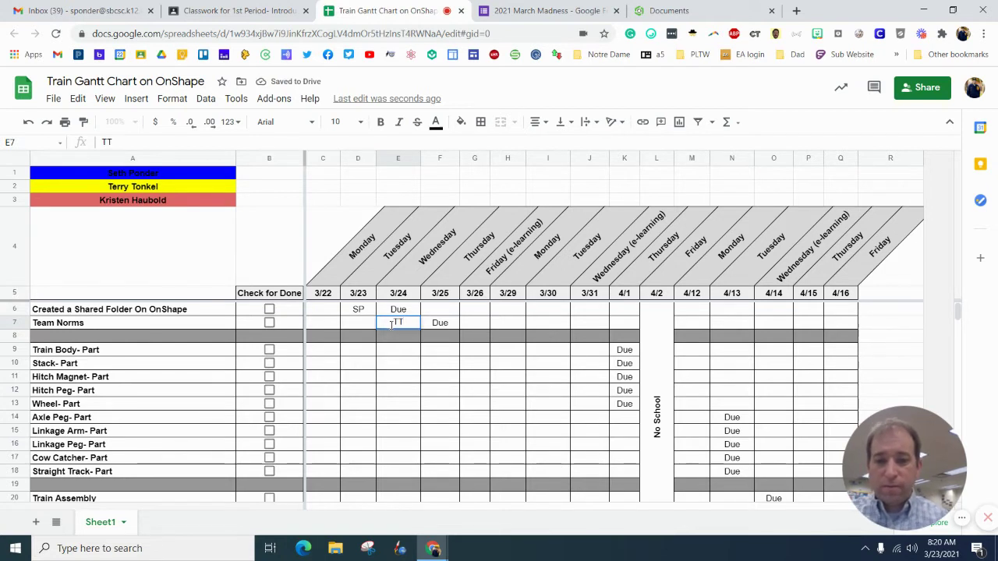
left_click(402, 364)
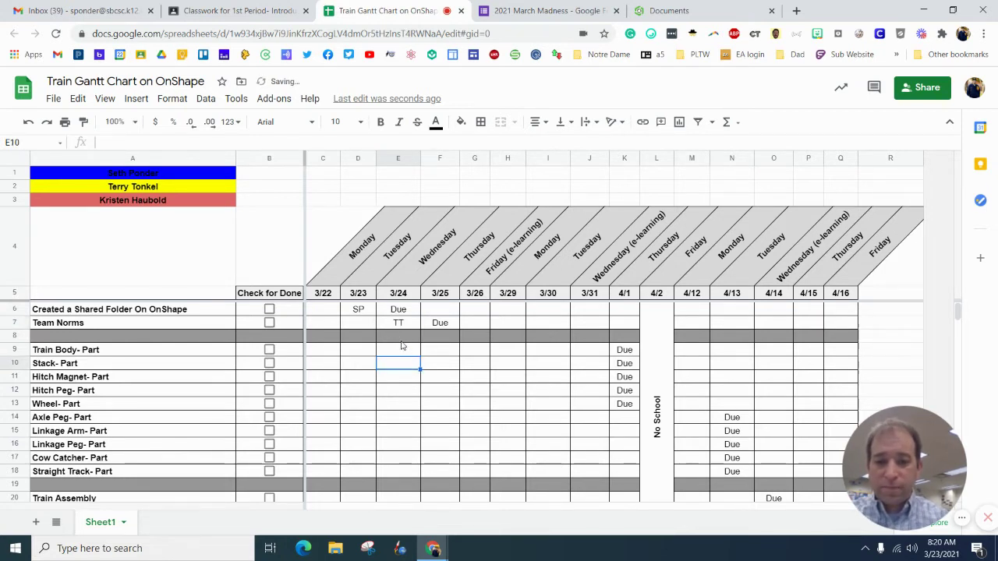
left_click(358, 311)
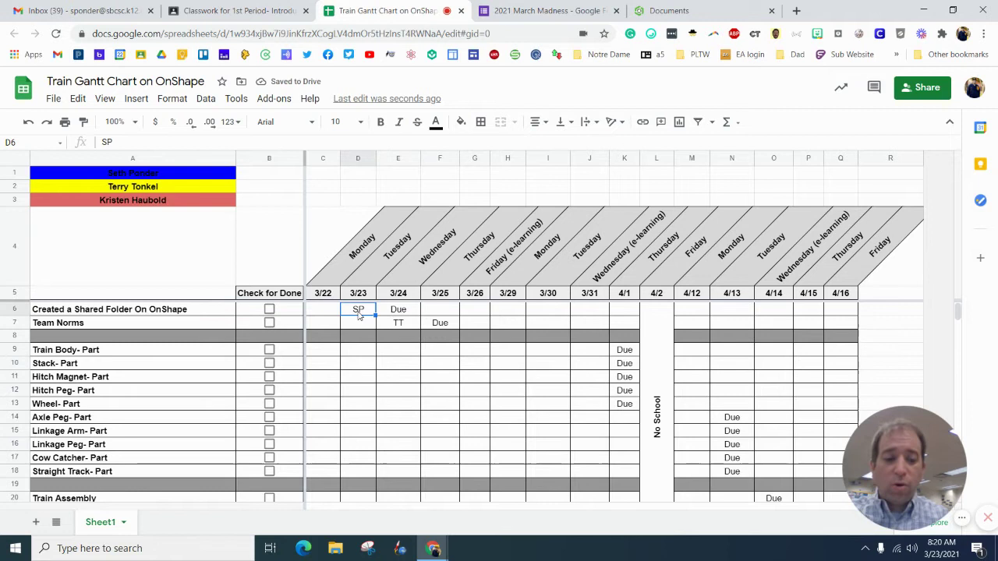
key("Delete")
left_click(387, 324)
key("Delete")
left_click(367, 314)
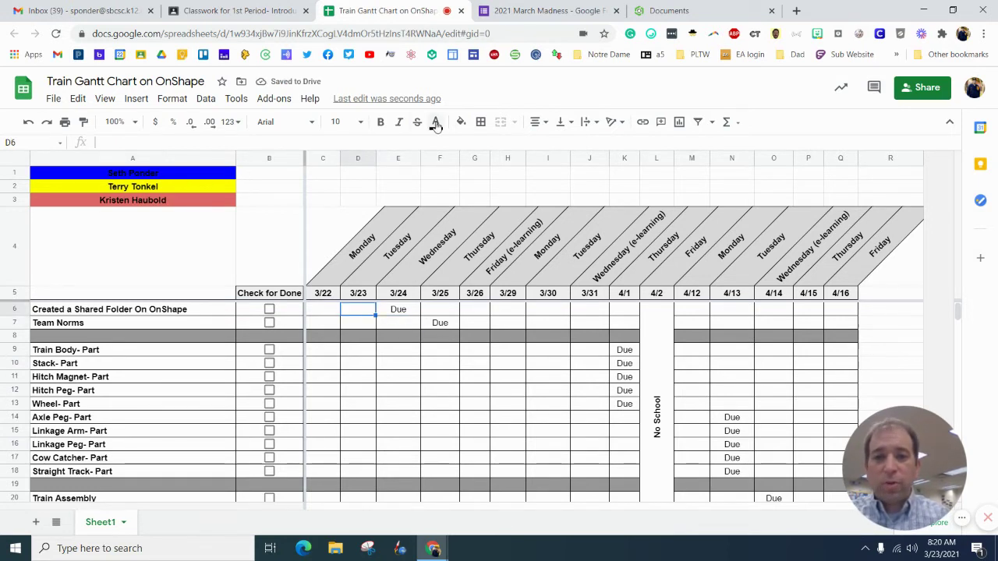
Step: Fill the shared folder cell D6 blue, Team Norms E7 yellow and Train Body E9 light red
left_click(460, 123)
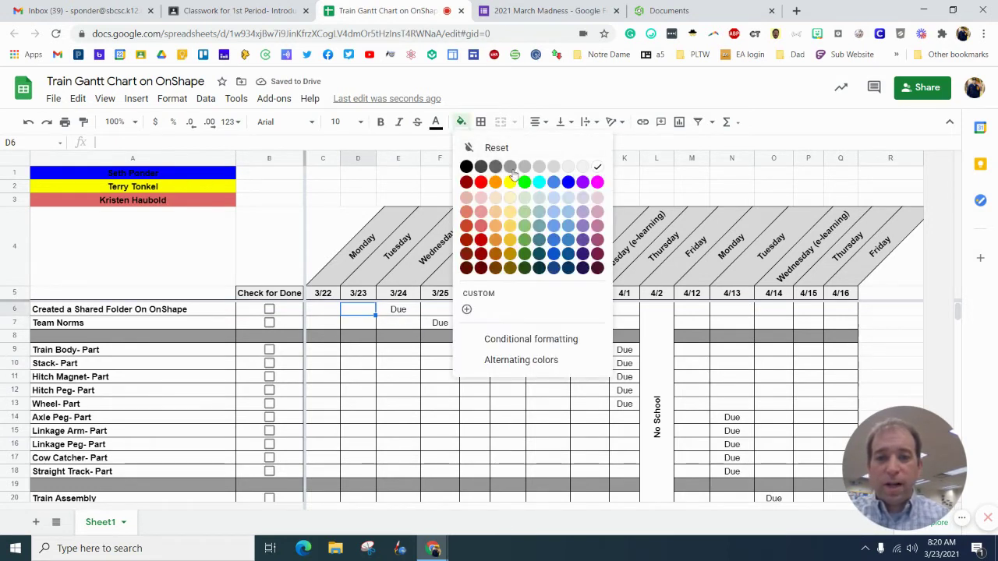
left_click(568, 187)
left_click(391, 328)
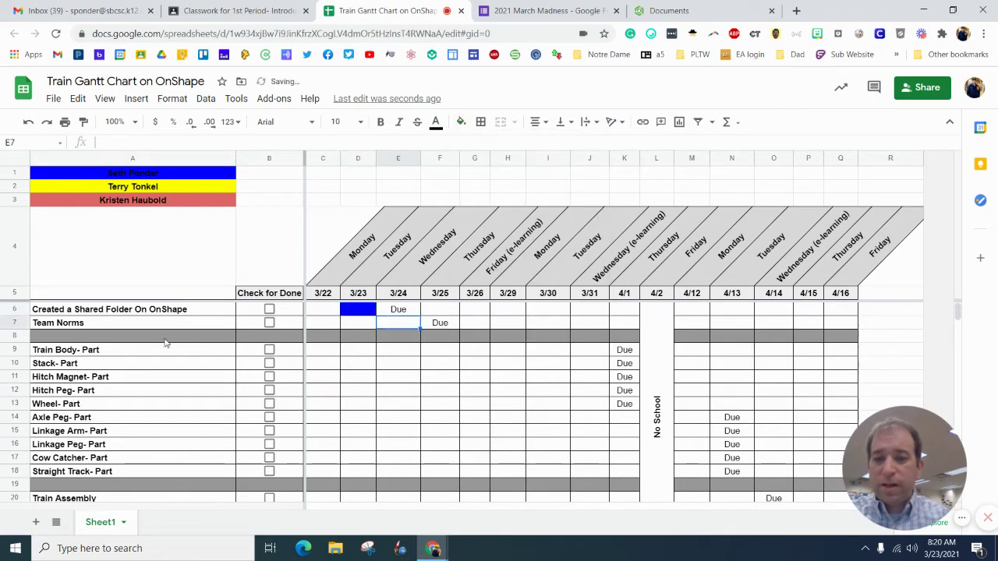
left_click(461, 122)
left_click(510, 184)
left_click(418, 350)
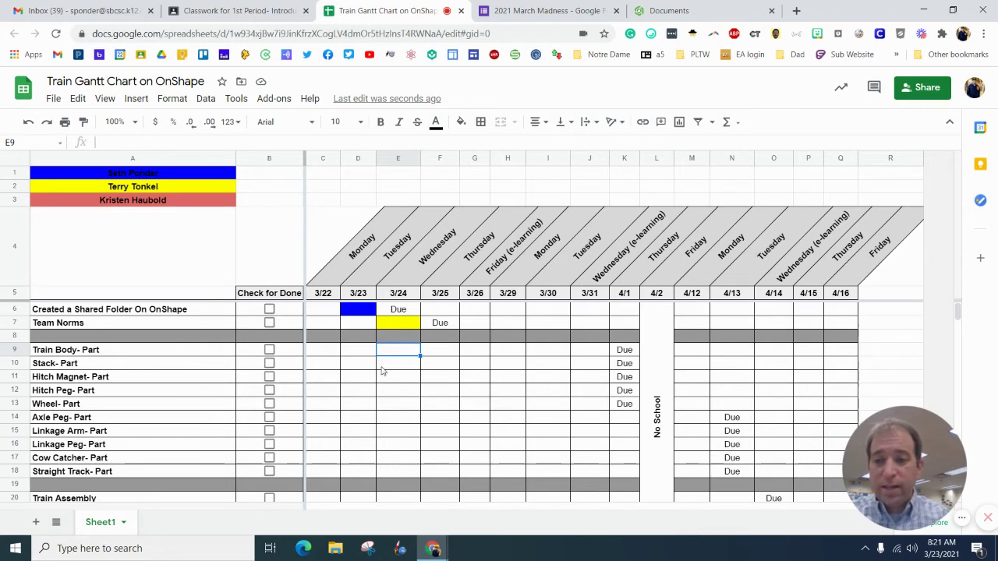
left_click(461, 122)
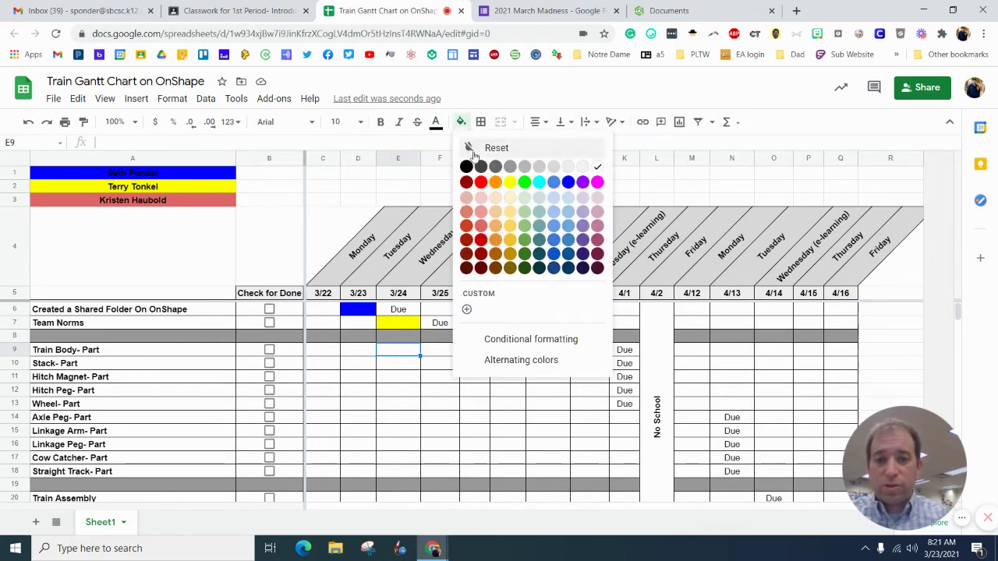
left_click(480, 211)
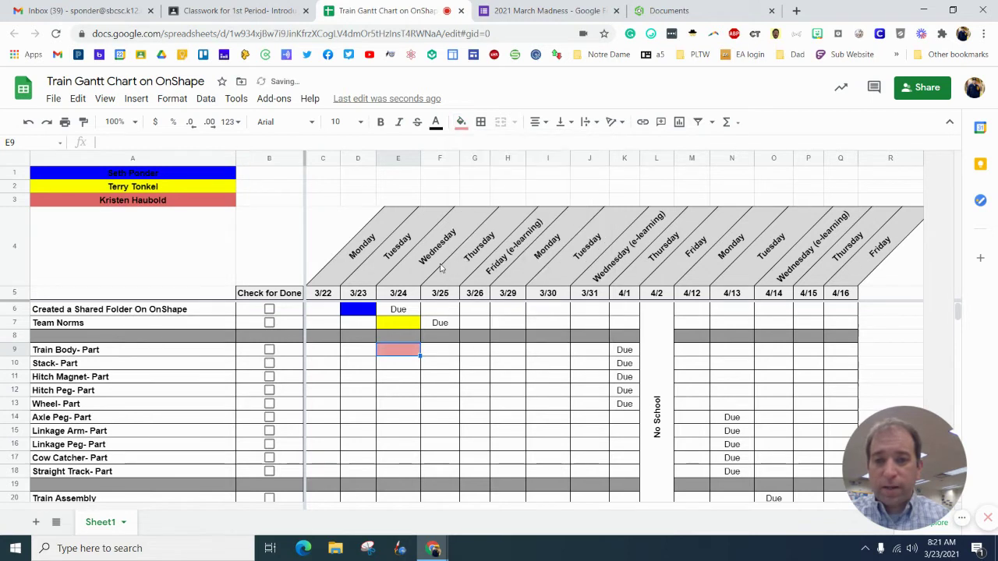
Step: Reapply the light red fill to the third teammate's name cell
left_click(159, 201)
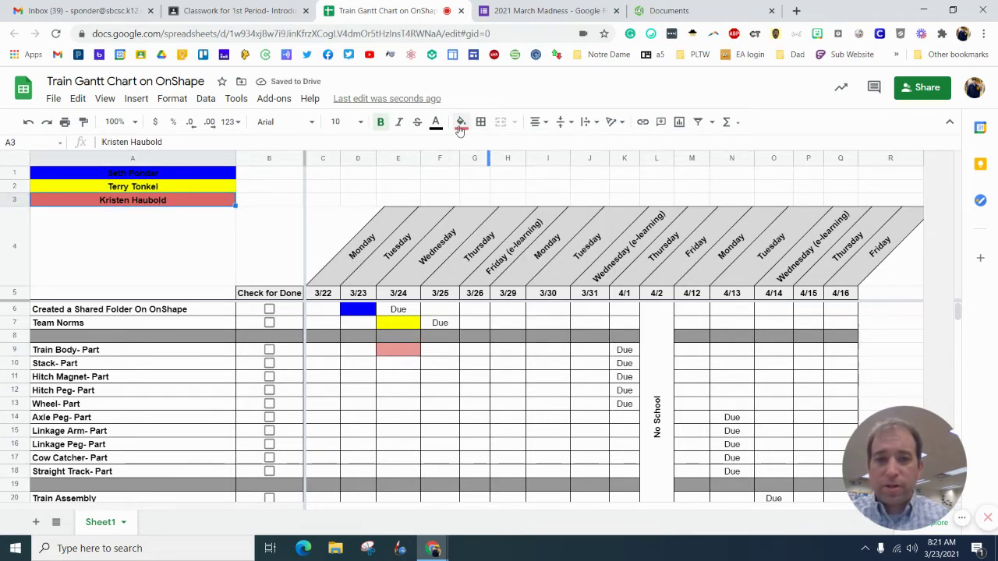
left_click(460, 121)
left_click(480, 215)
left_click(314, 188)
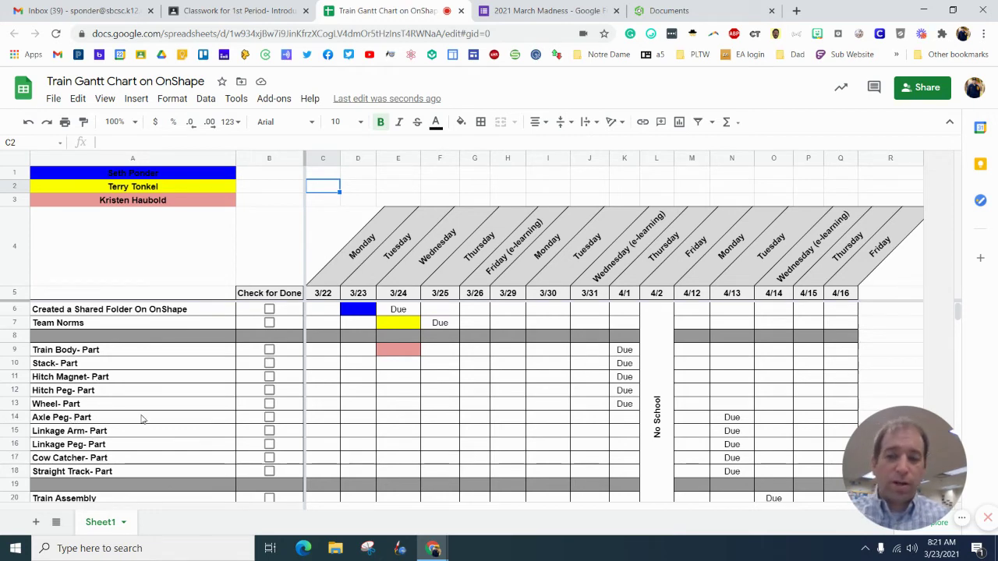
scroll(142, 420, "down", 3)
scroll(133, 406, "up", 3)
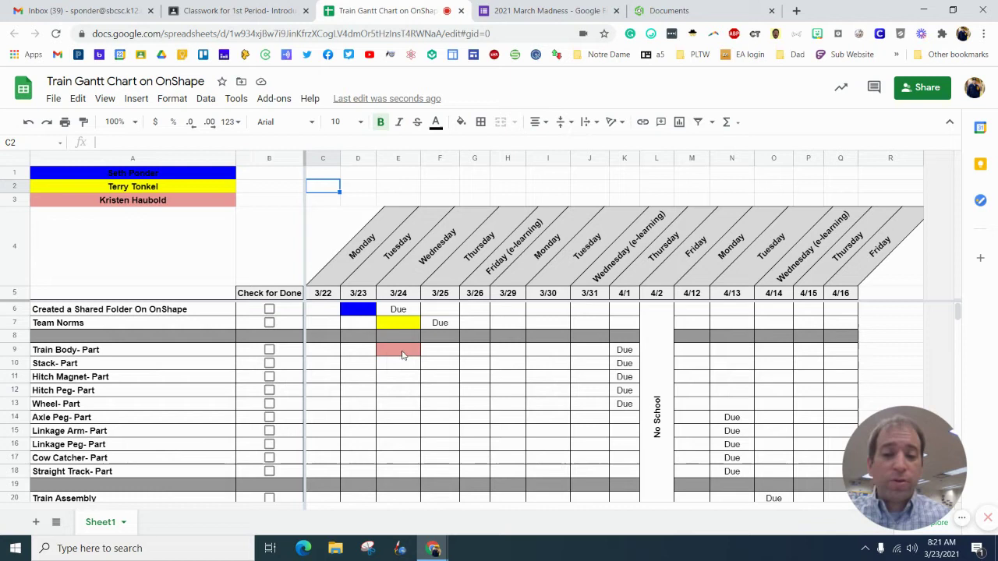
Step: Fill cell F9 light red to extend the Train Body task
left_click(441, 351)
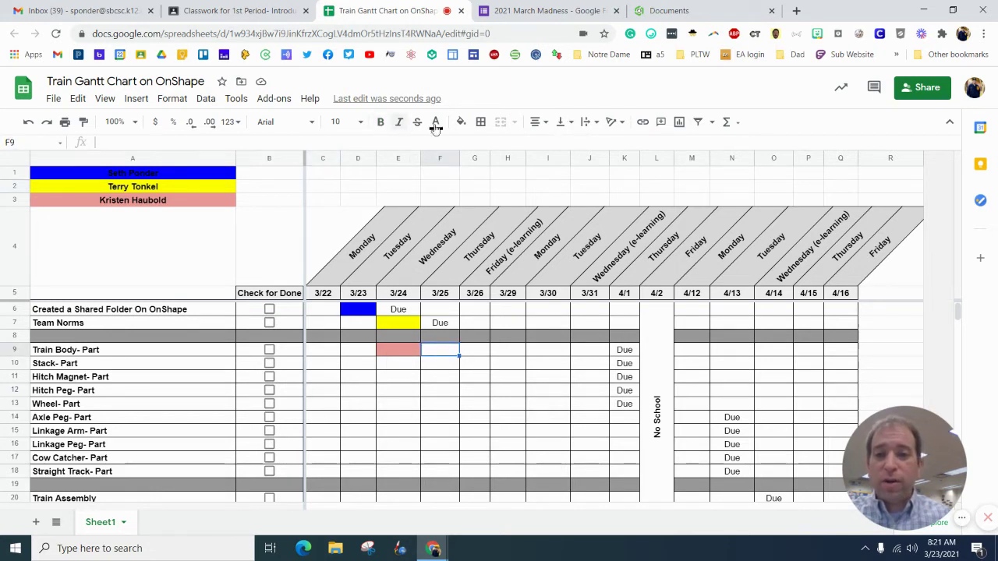
left_click(461, 122)
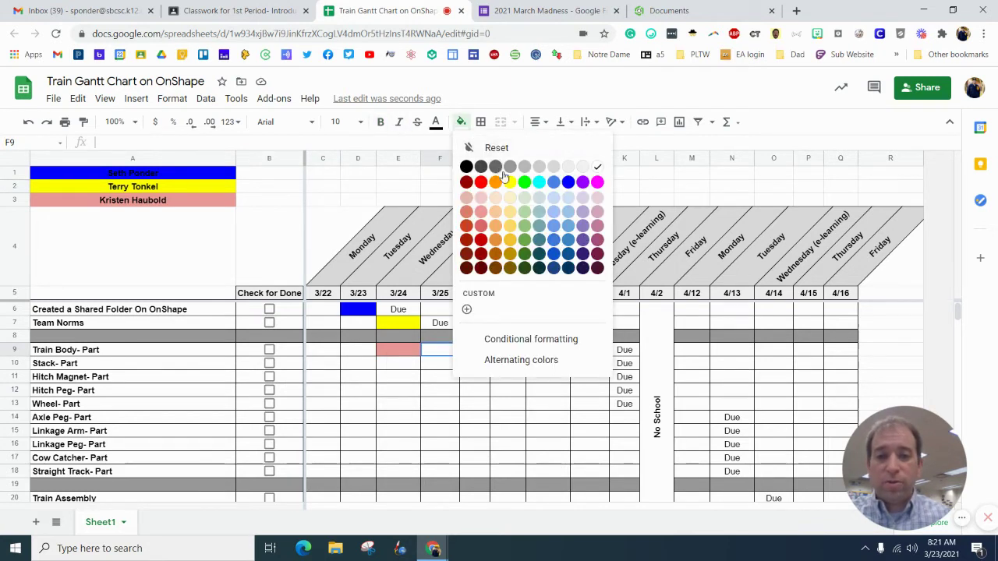
left_click(480, 212)
Step: Clear formatting from D6:F9 and apply all borders to that block
left_click_drag(359, 321, 456, 353)
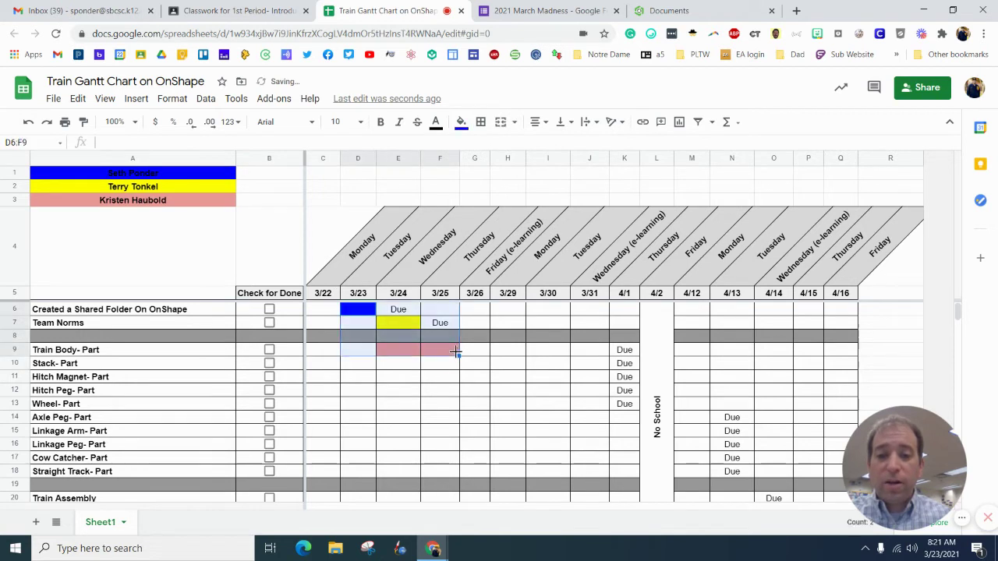
left_click(170, 100)
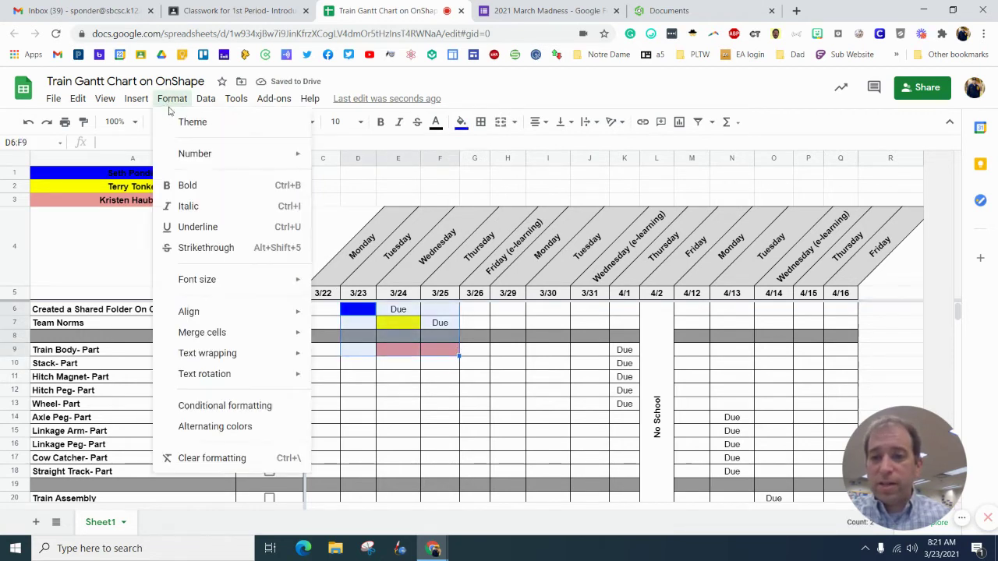
left_click(187, 457)
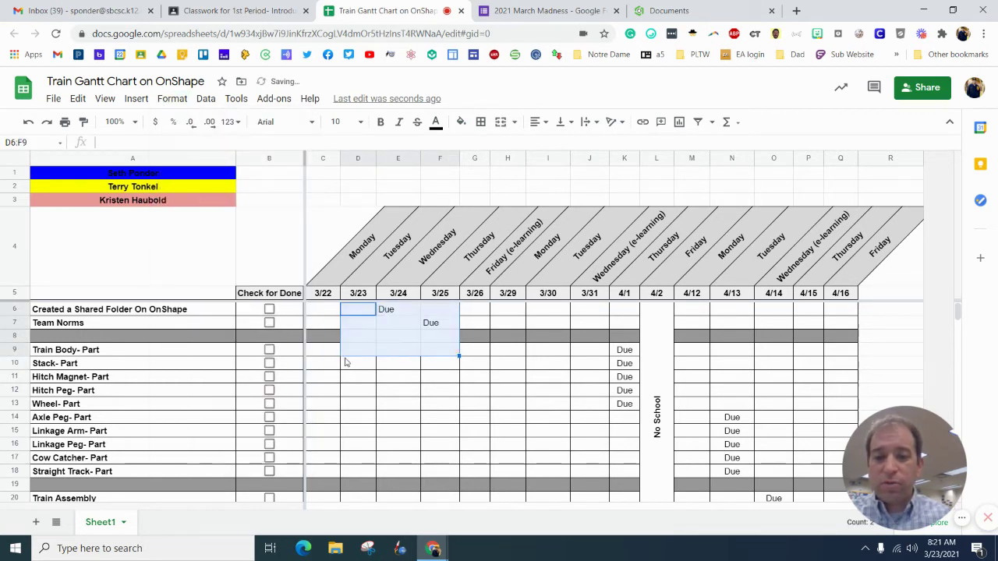
left_click(481, 123)
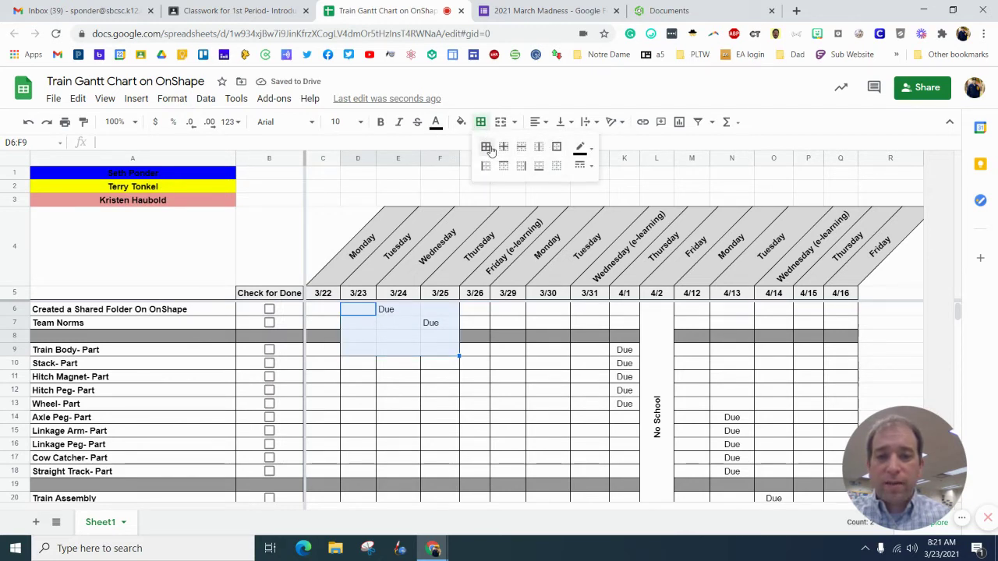
left_click(487, 148)
left_click(393, 361)
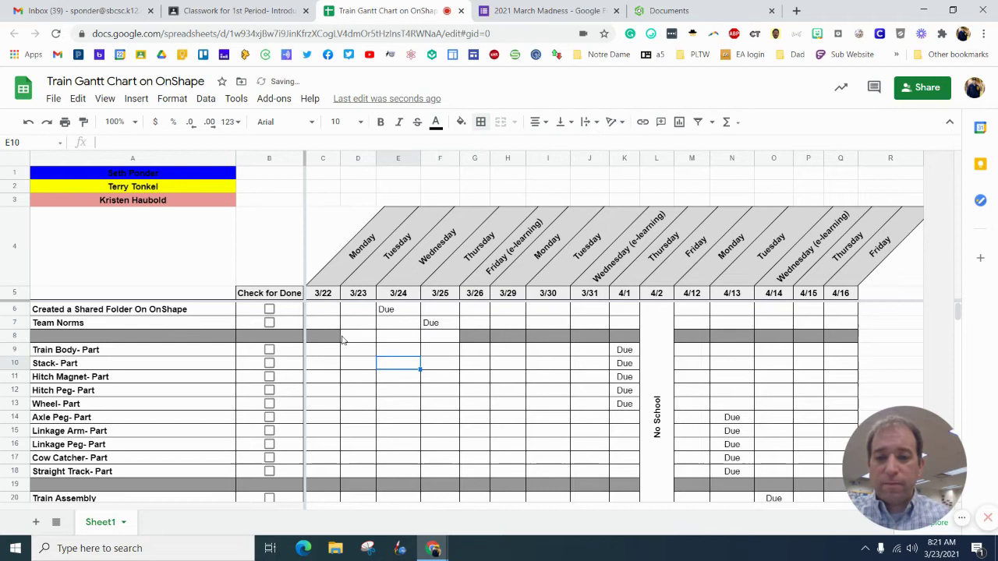
Step: Undo the last change, then enter SP in D6, TT in E7, KH in E9 and F9
key("ctrl+z")
key("ctrl+z")
key("ctrl+z")
key("ctrl+z")
key("ctrl+z")
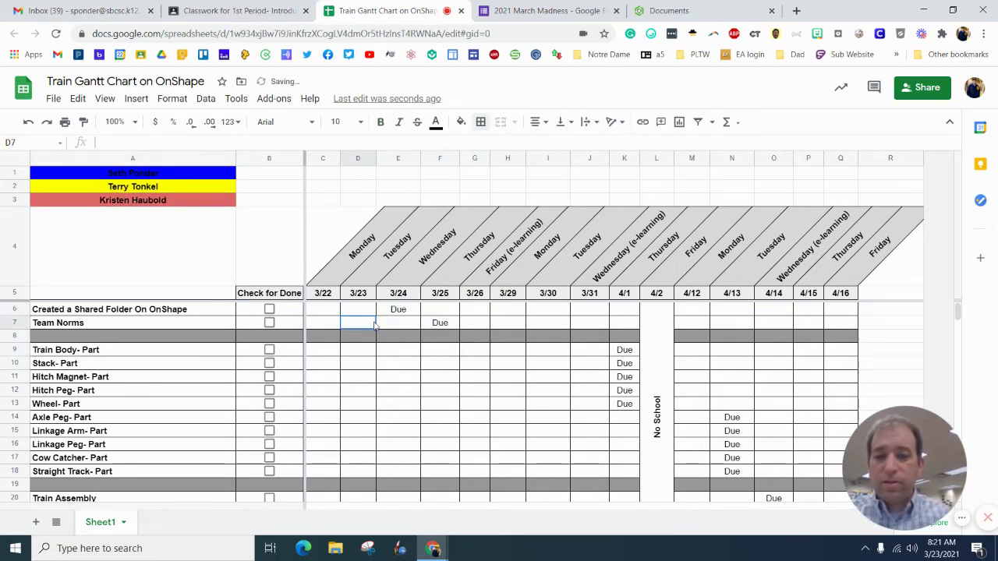
type("SP")
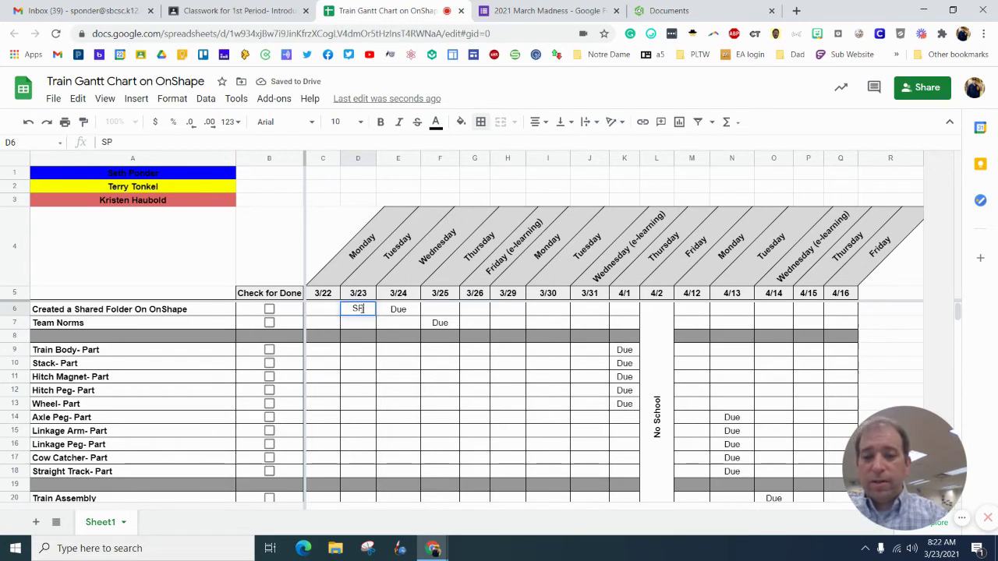
left_click(383, 326)
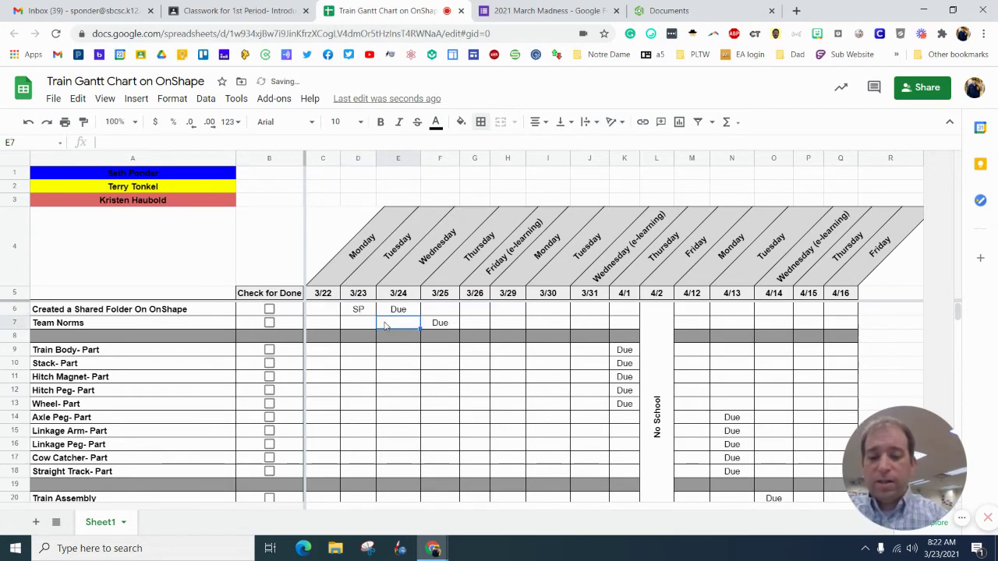
type("TT")
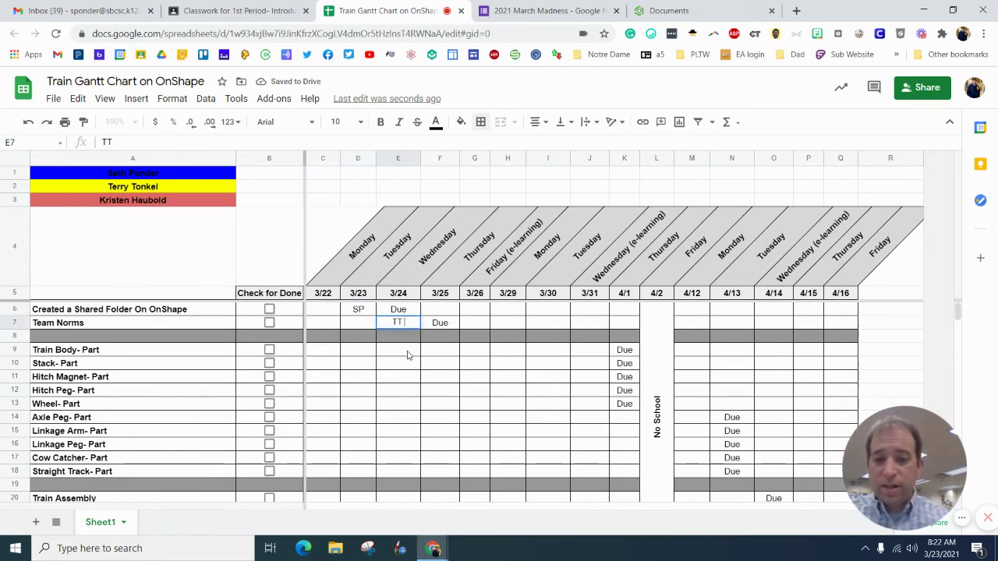
left_click(407, 355)
type("KH")
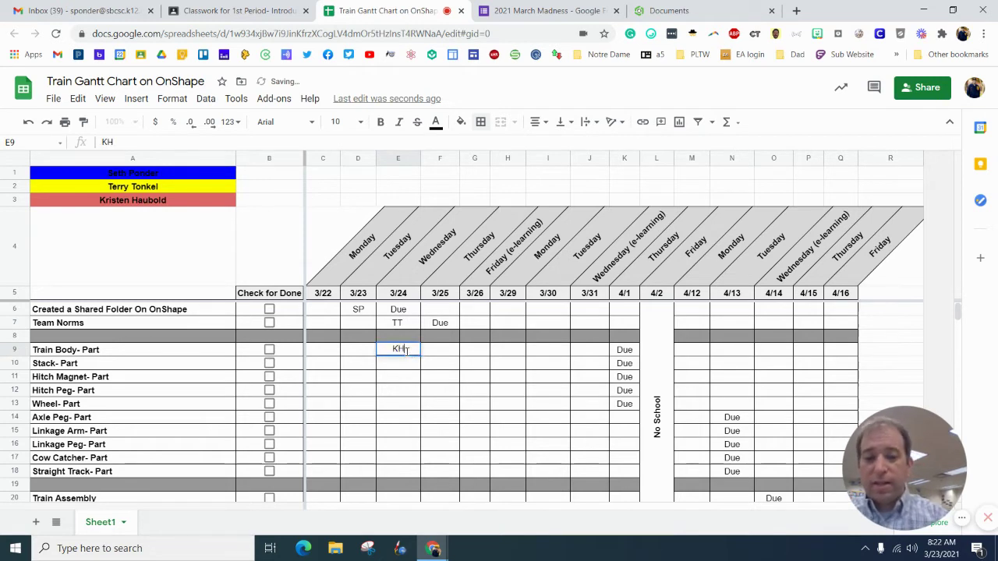
key("Tab")
type("KH")
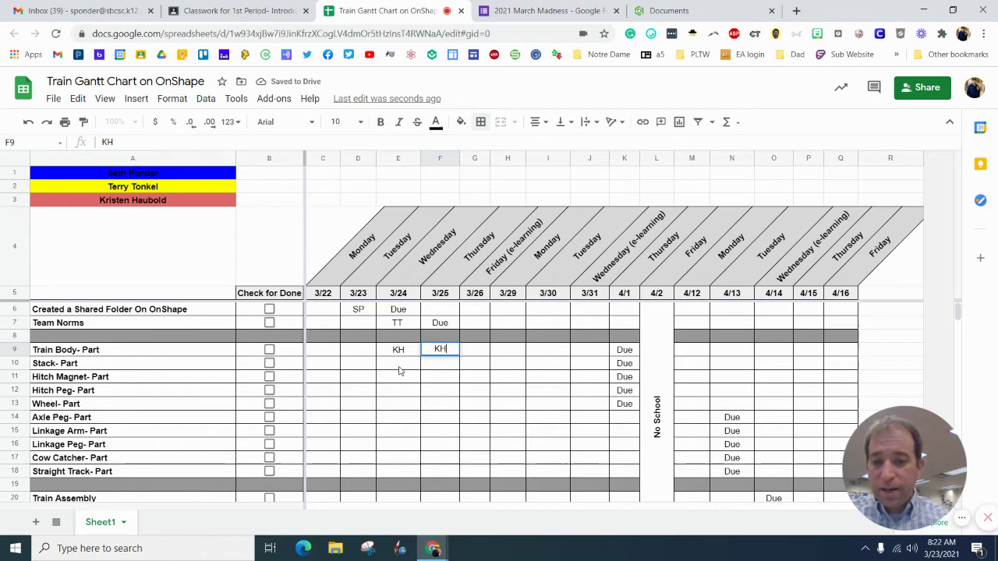
key("Return")
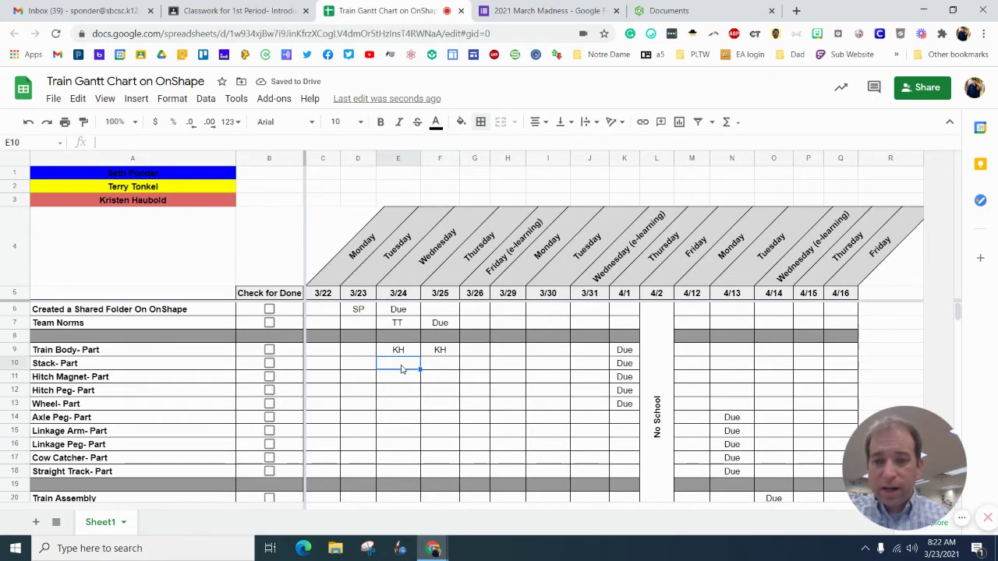
Step: Enter SP in E10, F11, F12; TT in F13; KH in G17, H17; and SP in G14
type("SP")
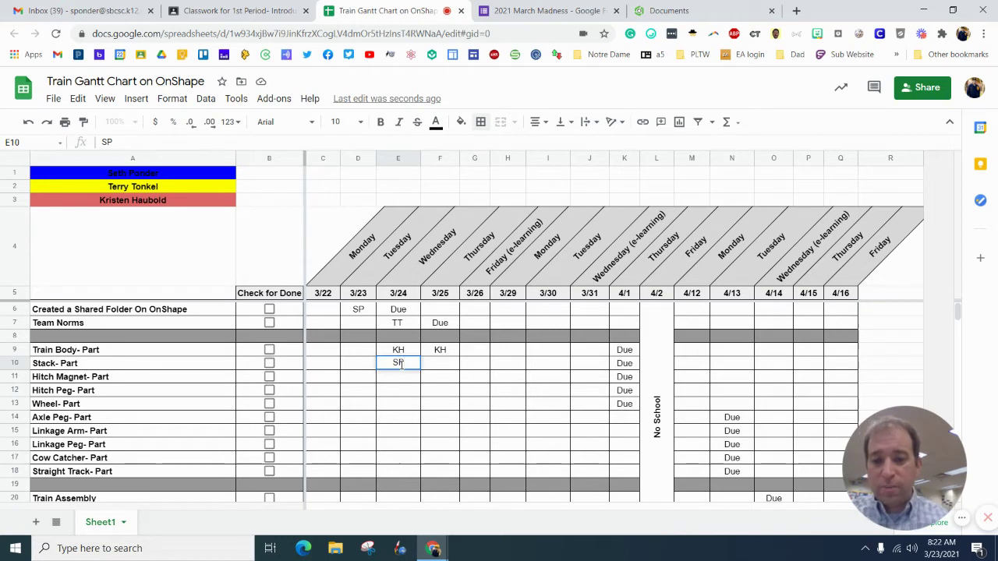
left_click(447, 381)
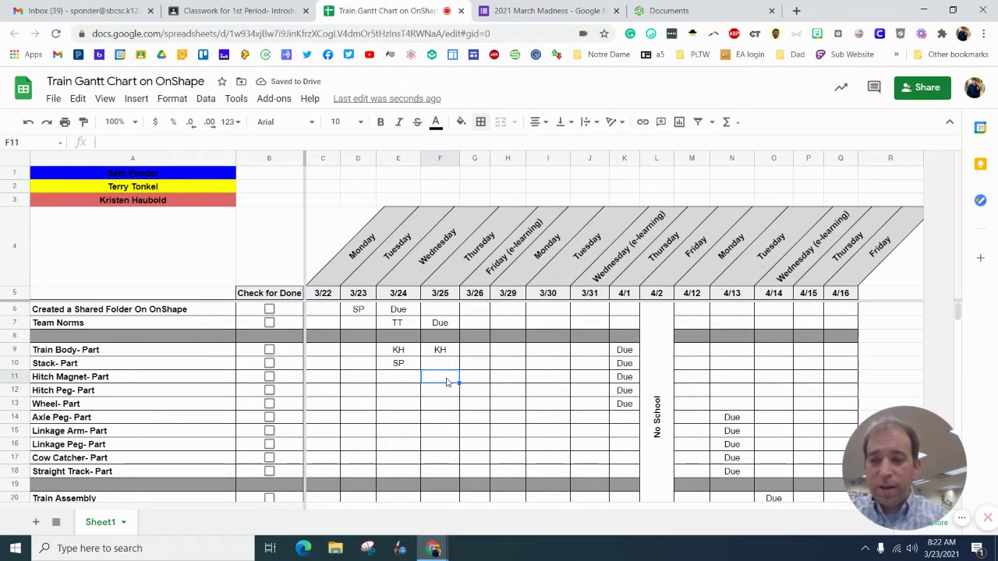
type("SP")
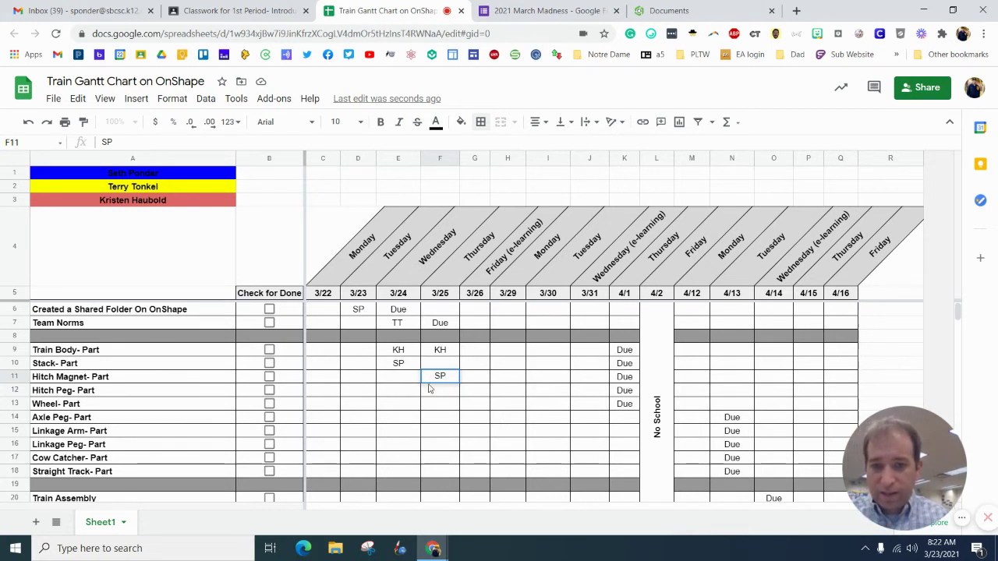
key("Return")
type("SP")
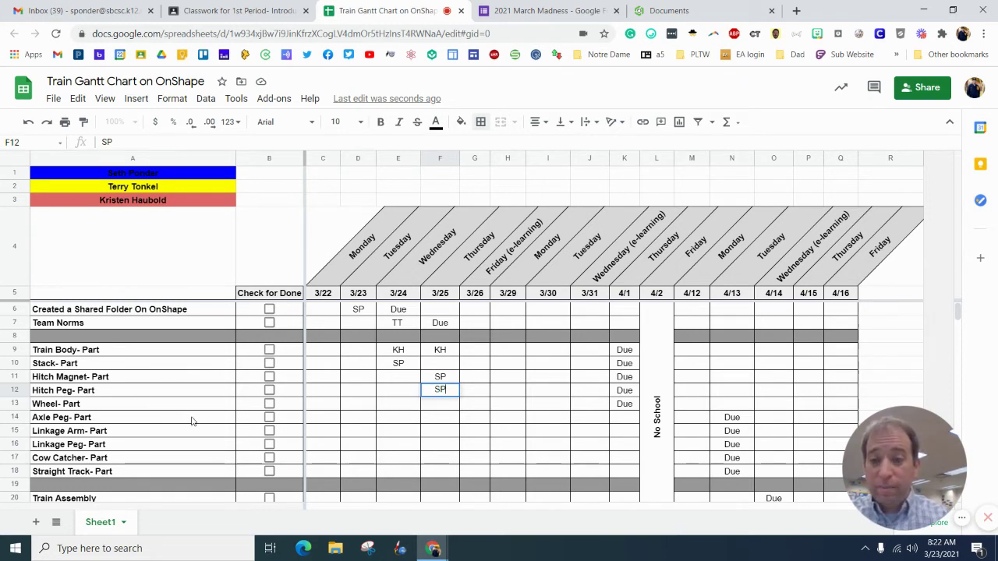
left_click(435, 412)
type("TT")
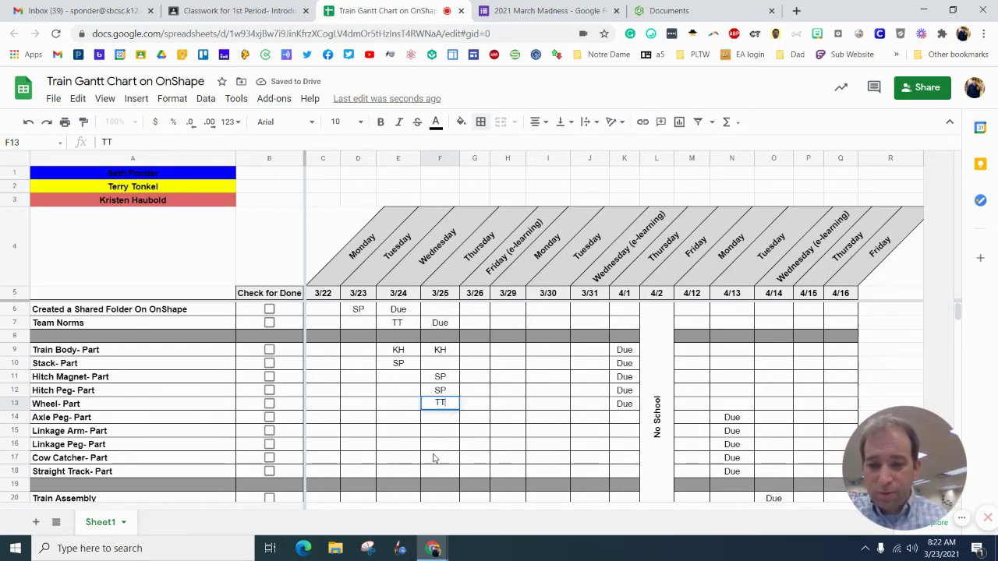
left_click(473, 460)
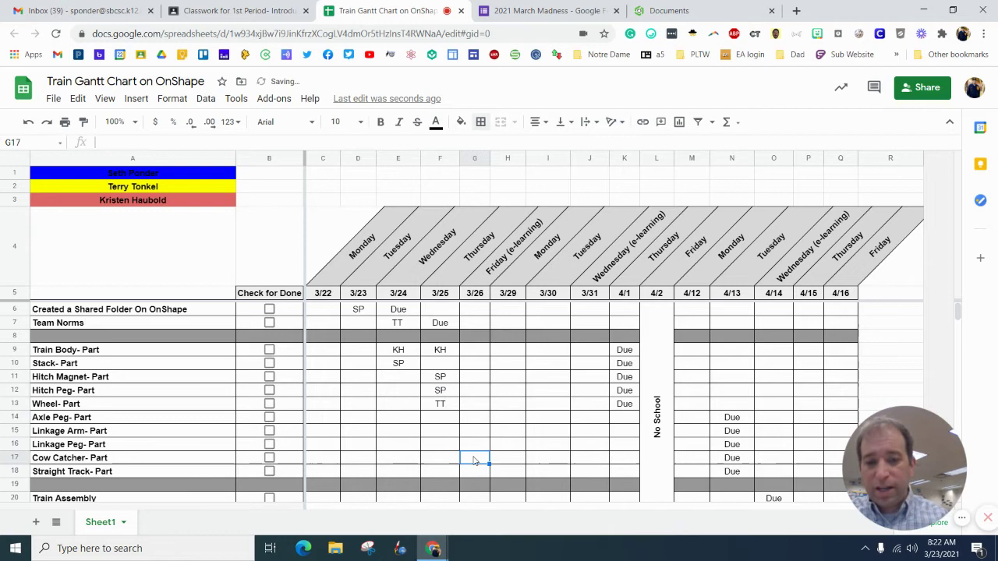
type("KH")
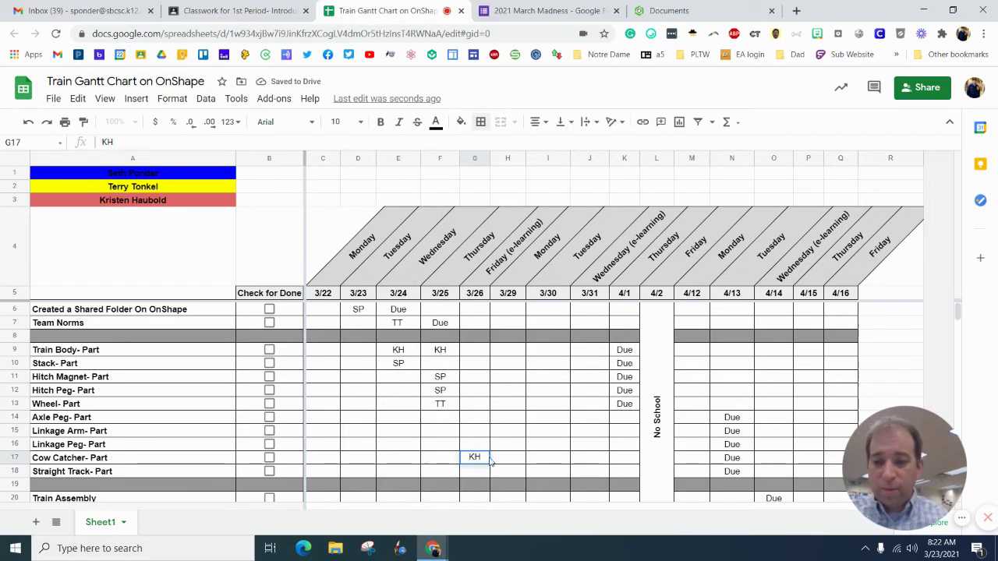
left_click(508, 460)
type("KH")
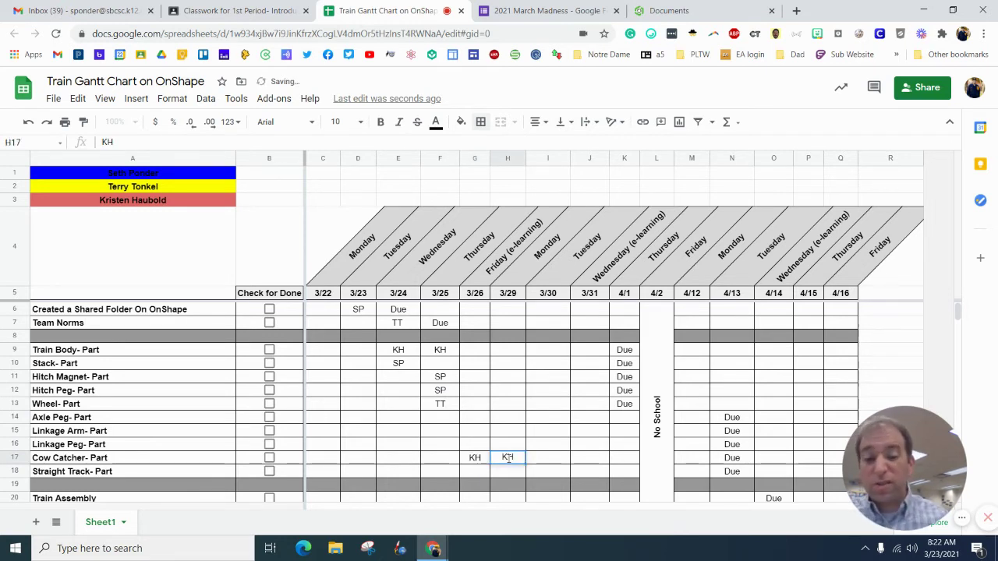
left_click(473, 433)
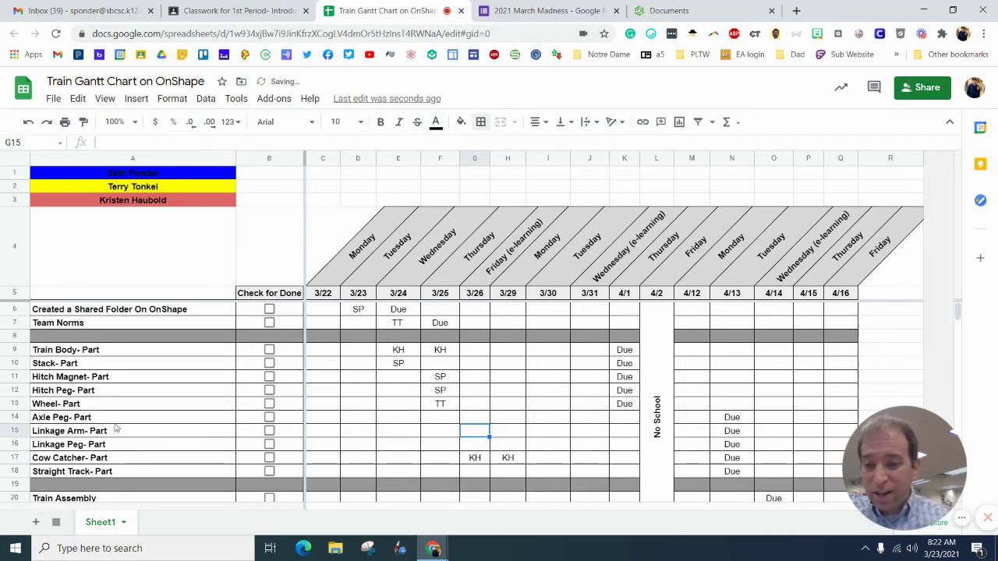
left_click(475, 421)
type("SP")
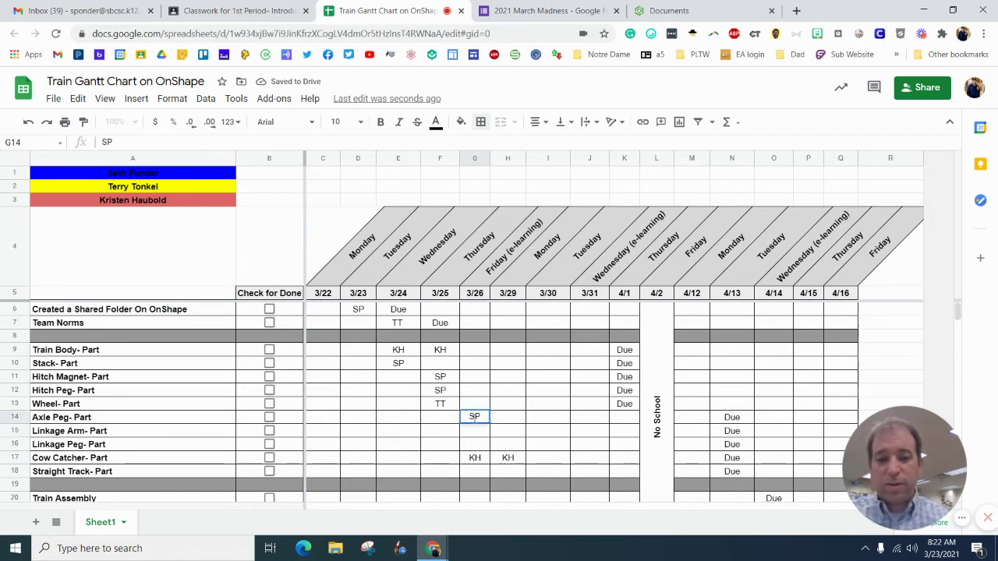
left_click(509, 420)
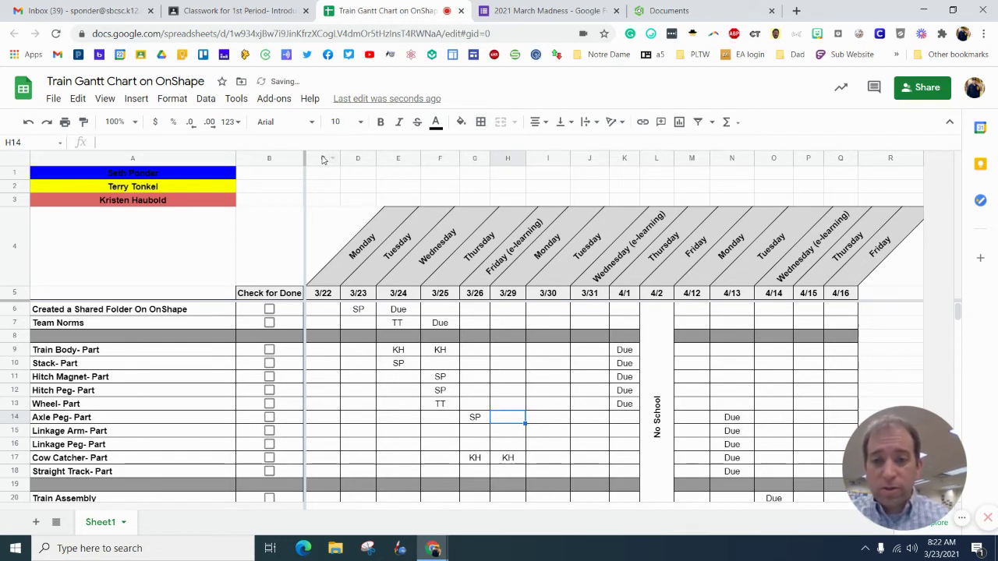
Step: Add a conditional format rule on columns C–Q: text is exactly SP fills blue
mouse_move(323, 159)
left_mouse_down()
mouse_move(873, 173)
mouse_move(842, 172)
left_mouse_up()
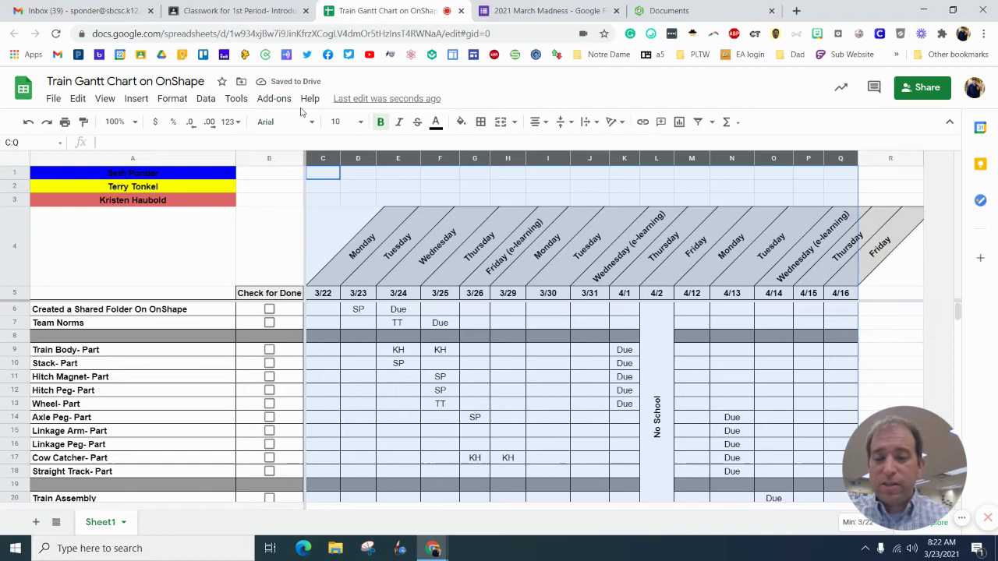
left_click(172, 99)
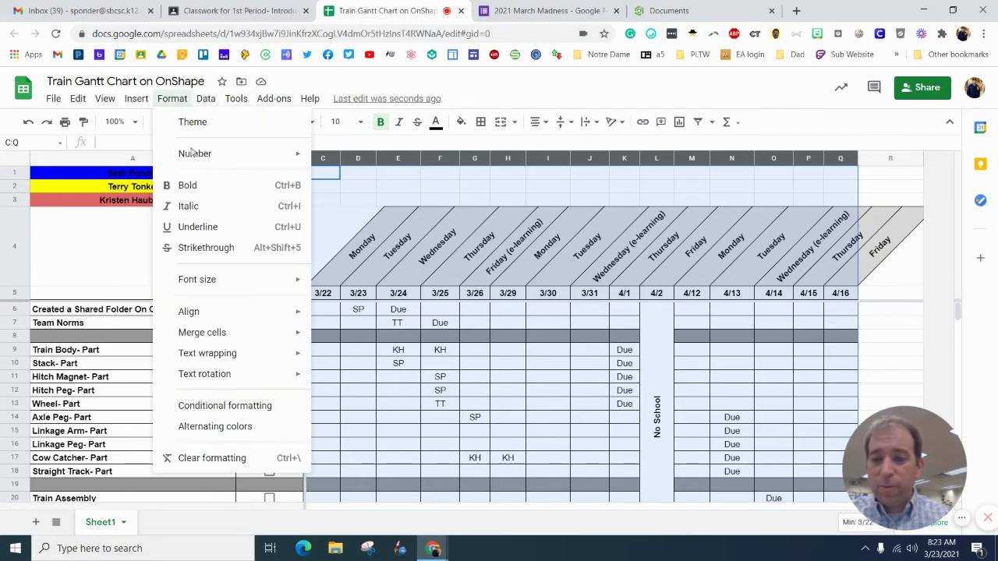
left_click(246, 408)
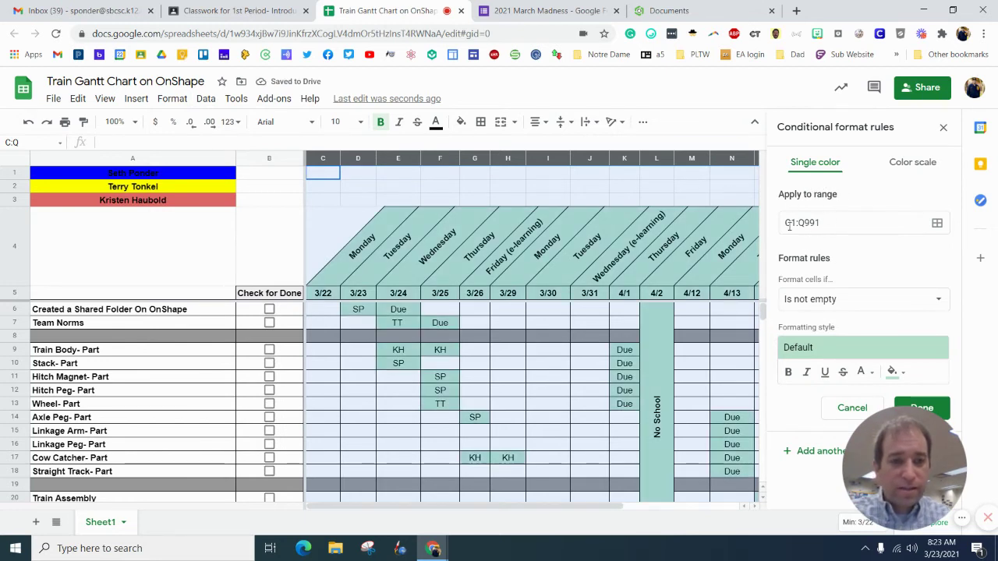
left_click(808, 304)
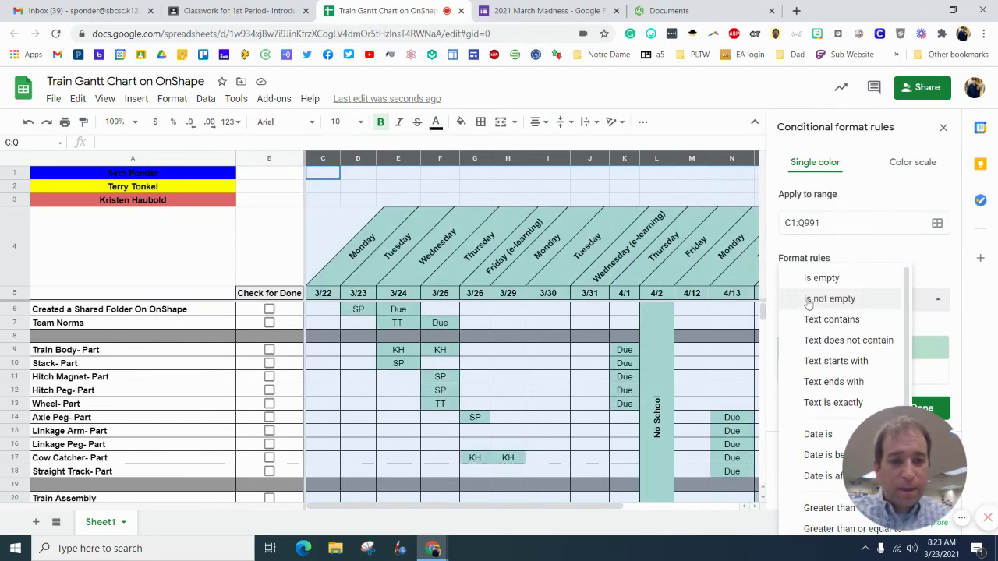
left_click(815, 402)
left_click(813, 329)
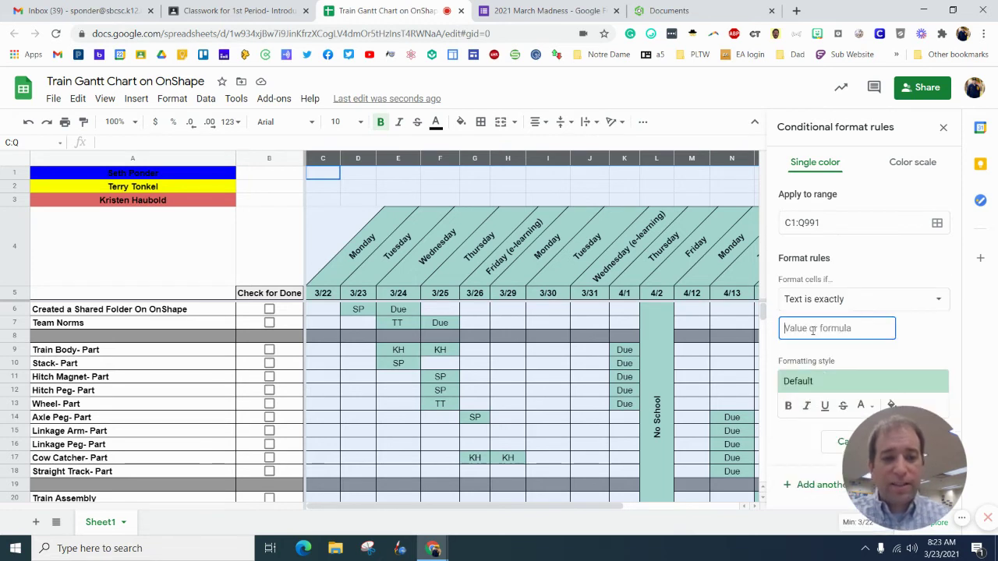
type("SP")
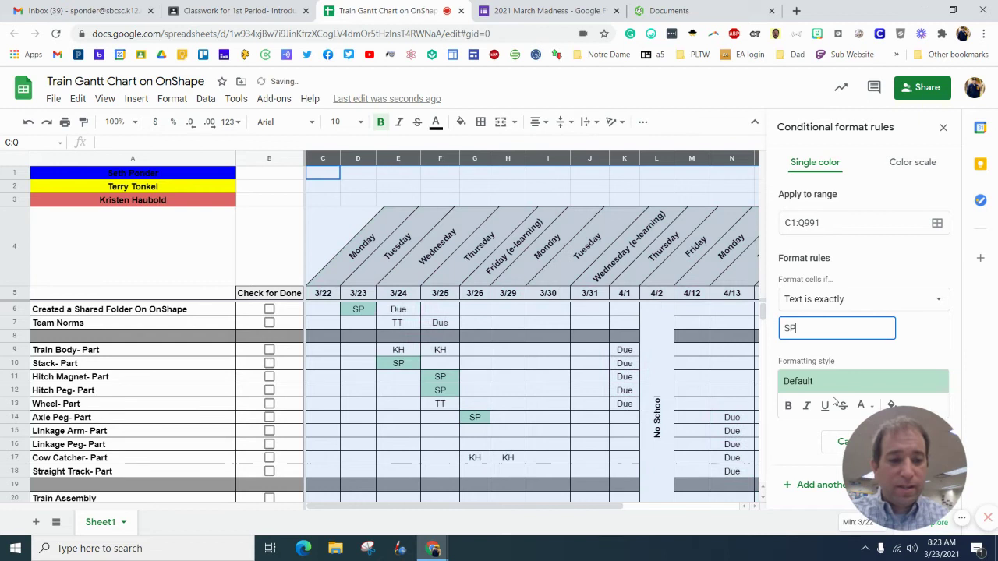
left_click(913, 413)
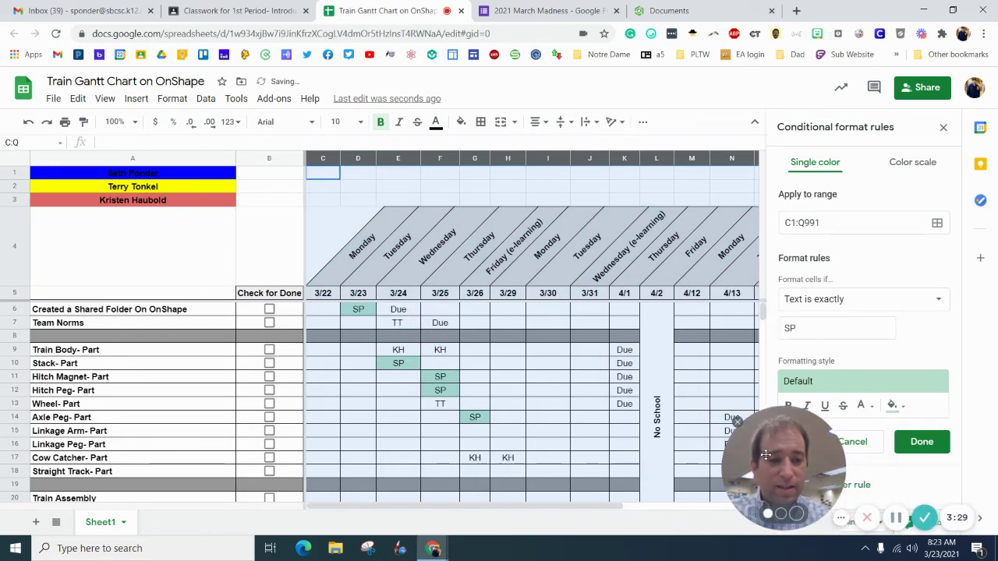
left_click(892, 406)
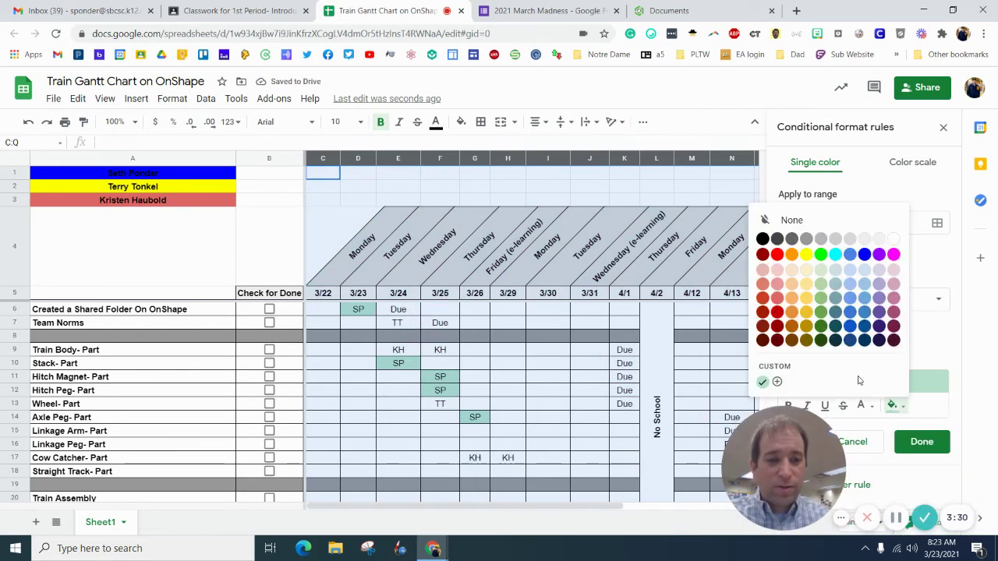
left_click(864, 255)
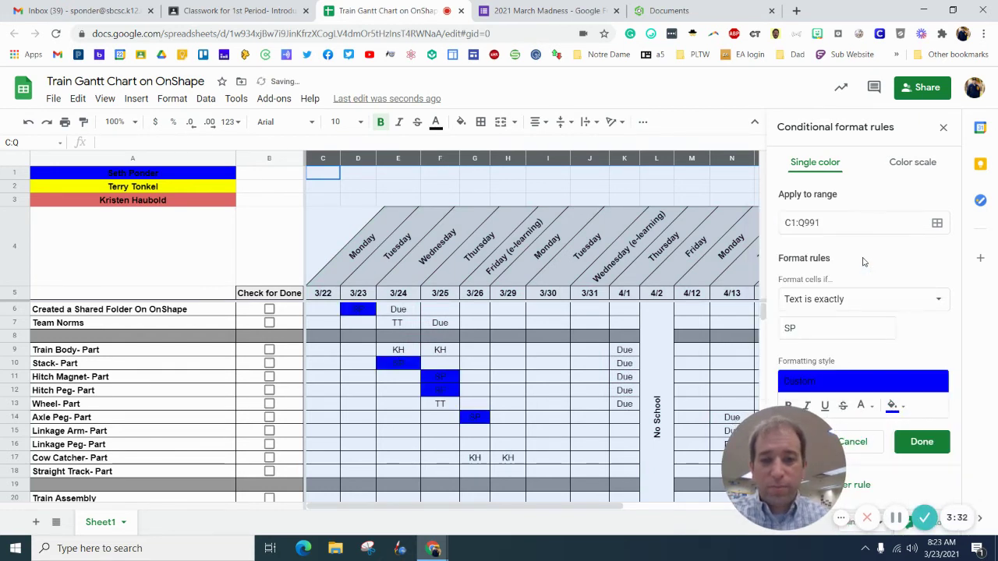
left_click(921, 441)
Step: Add a second rule: text is exactly TT fills yellow
left_click(840, 219)
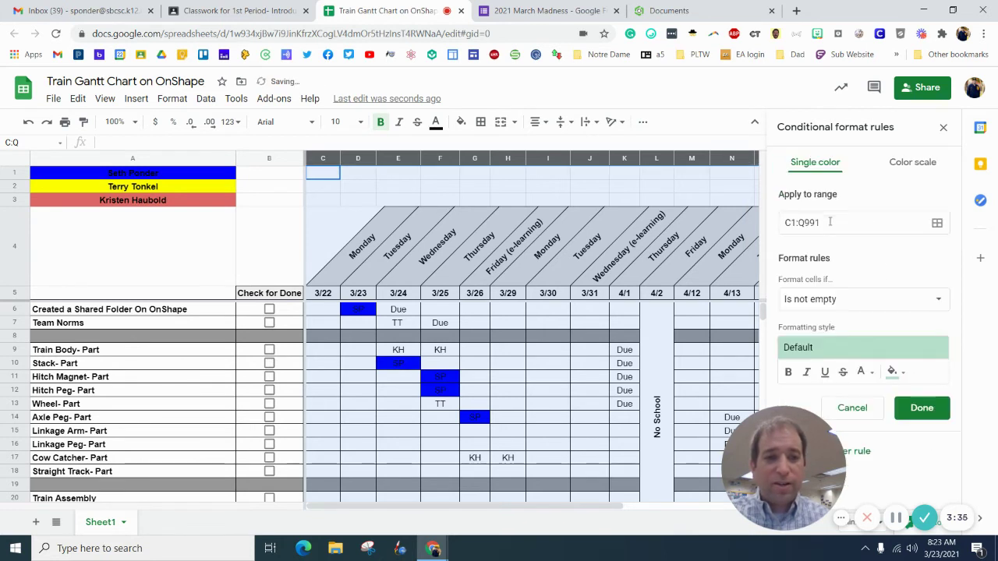
left_click(833, 301)
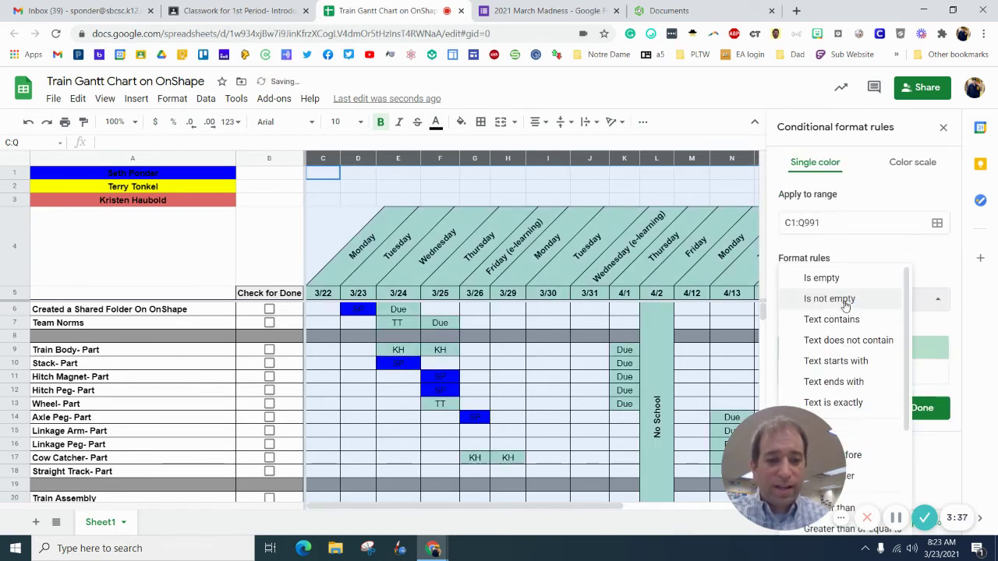
left_click(879, 402)
left_click(871, 330)
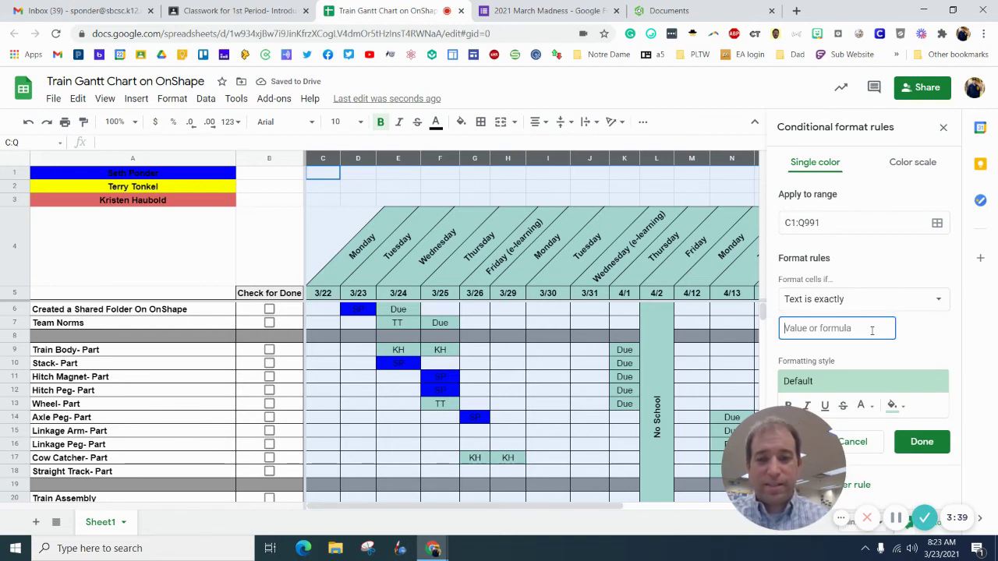
type("TT")
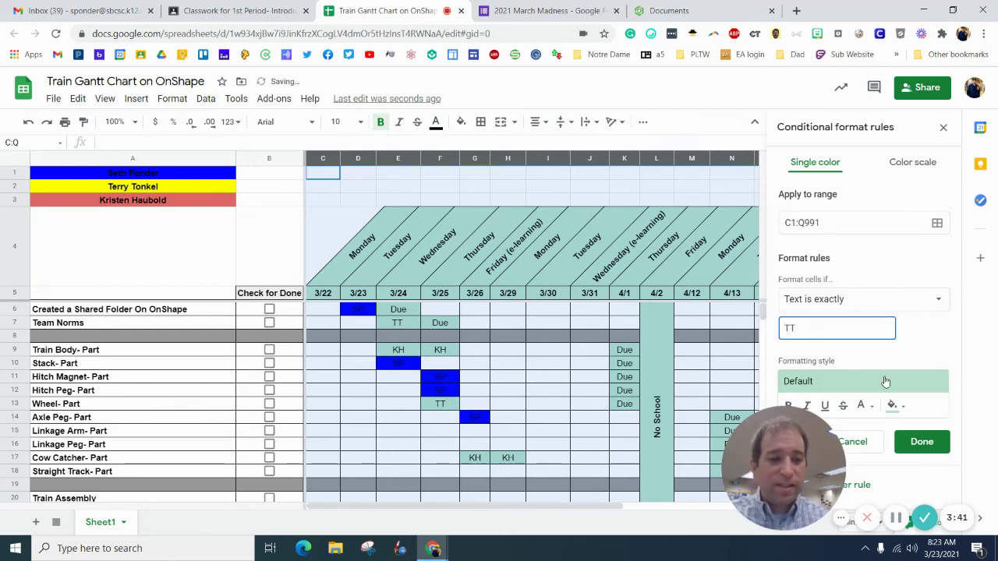
left_click(891, 405)
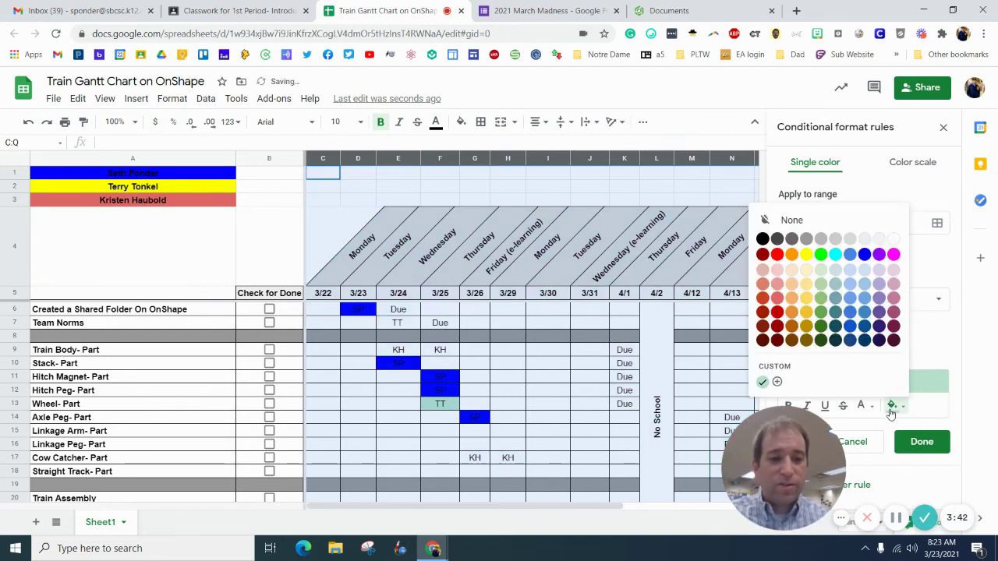
left_click(806, 253)
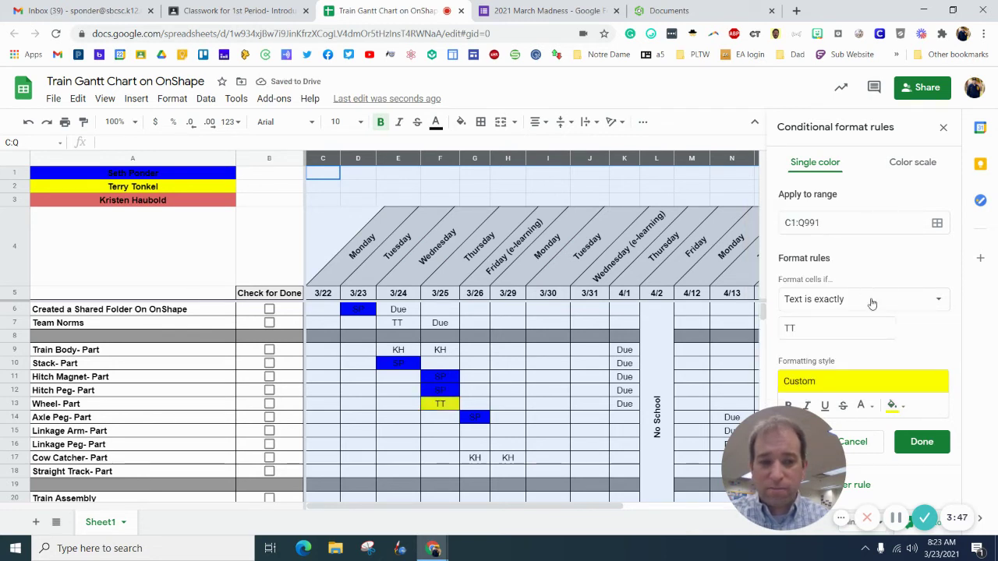
left_click(932, 443)
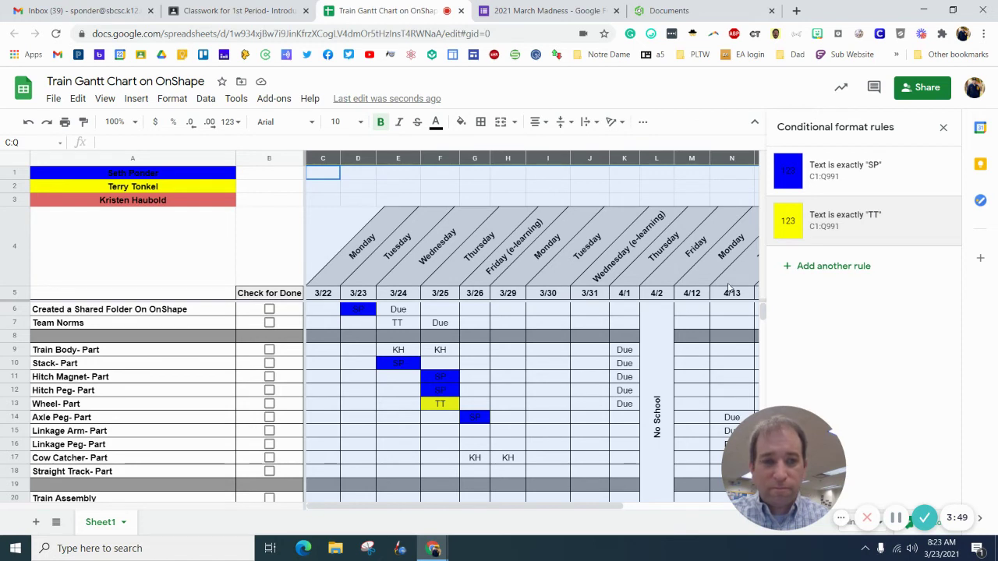
Step: Add a third rule: text is exactly KH fills light red, then close the rules panel
left_click(834, 267)
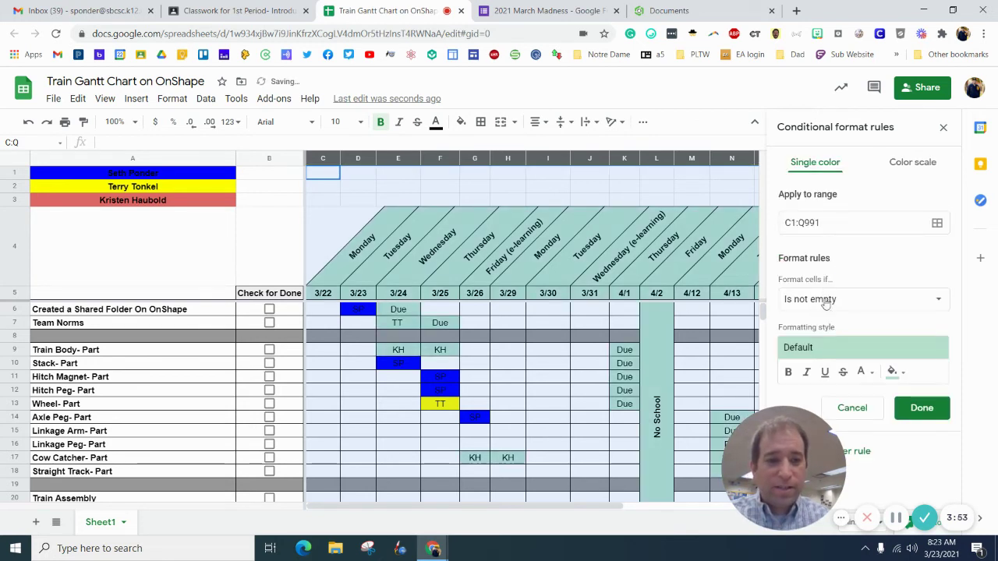
left_click(824, 302)
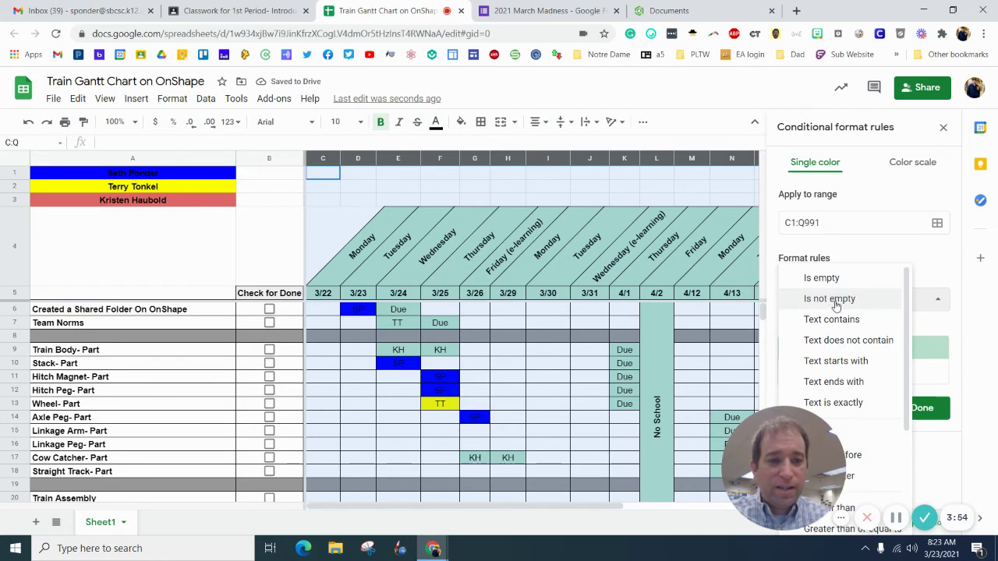
left_click(872, 401)
left_click(850, 332)
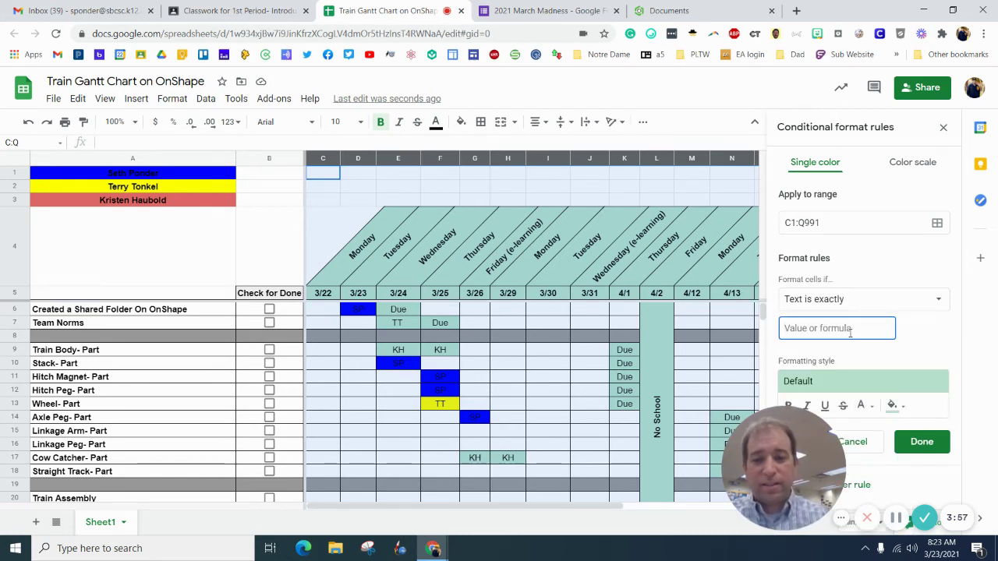
type("KH")
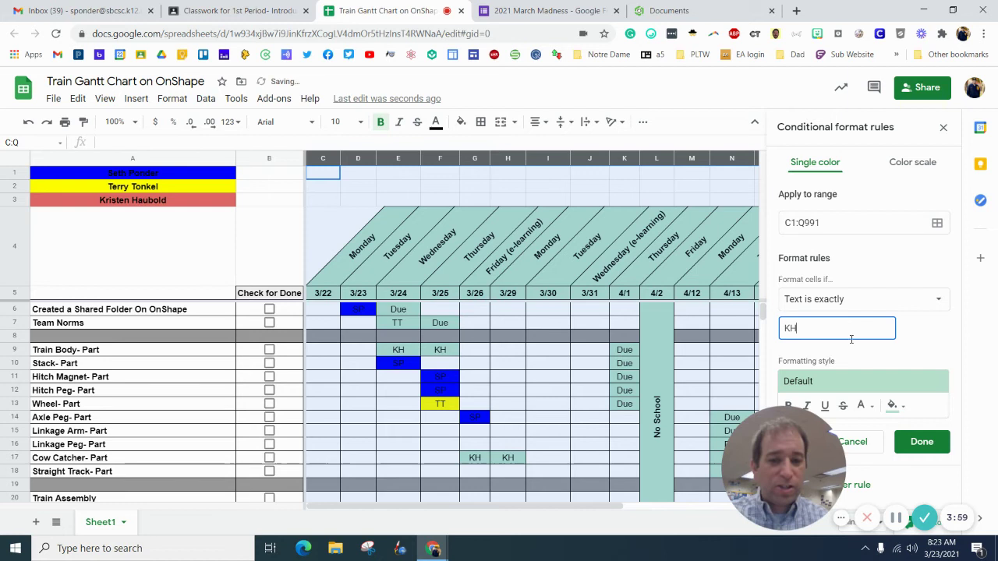
left_click(892, 406)
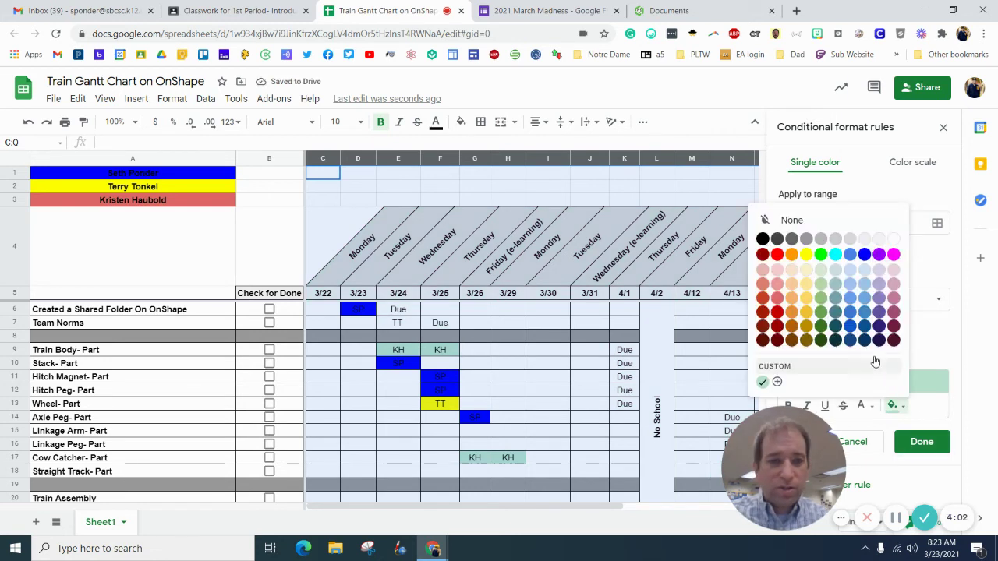
left_click(779, 294)
left_click(921, 441)
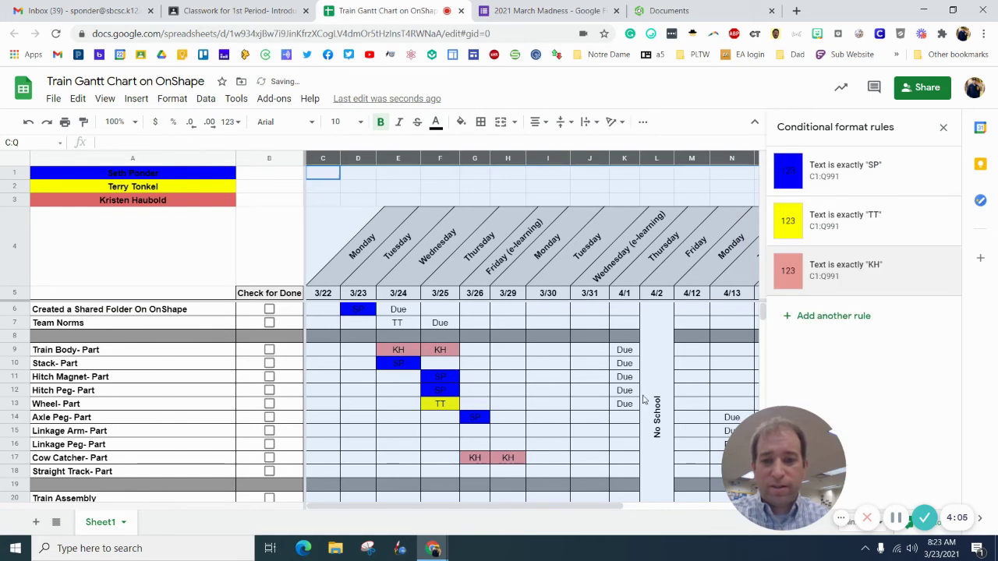
left_click(943, 128)
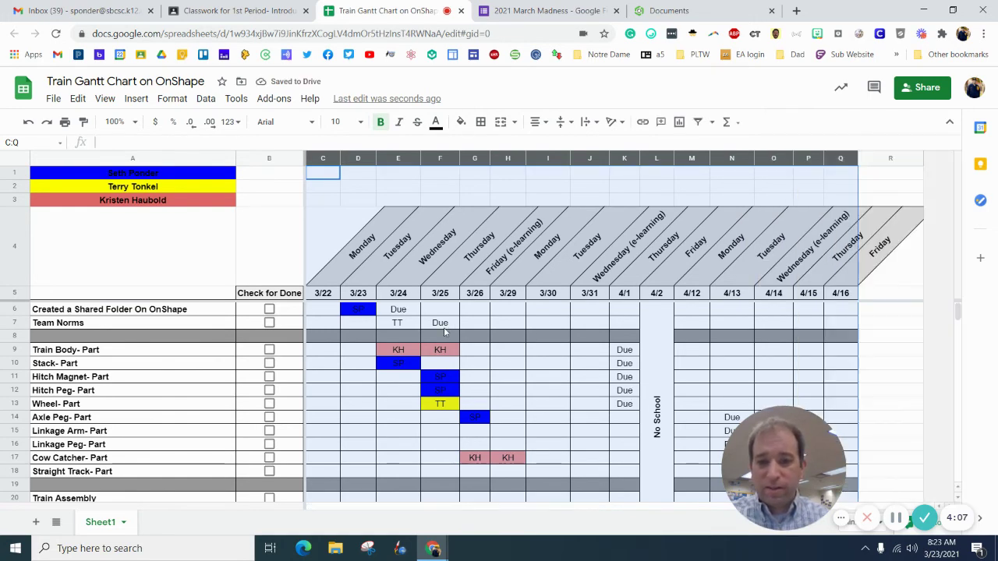
Step: Re-enter TT in E7, then enter TT in G15, SP in H16 and SP in I18
left_click(400, 326)
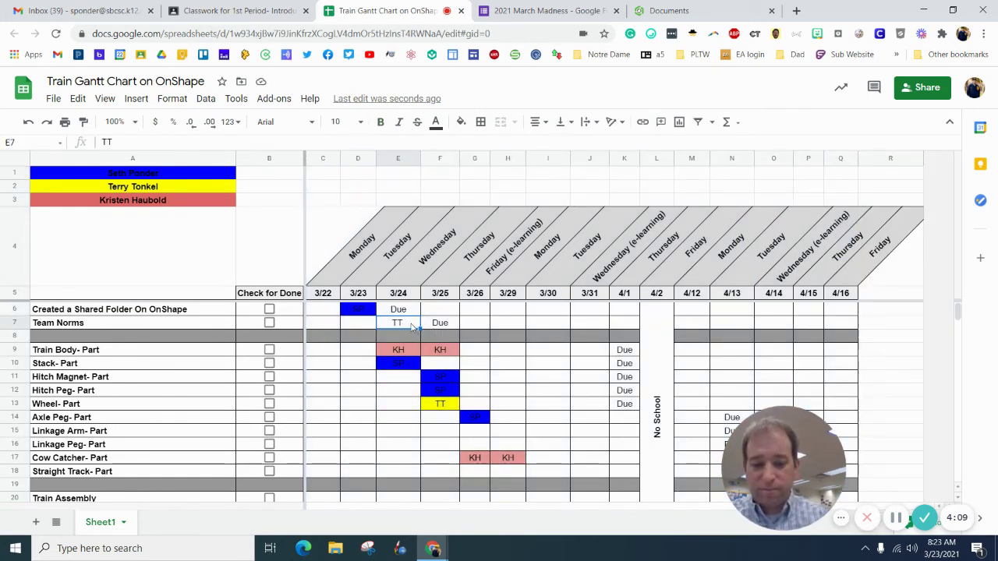
key("Delete")
type("TT")
key("Return")
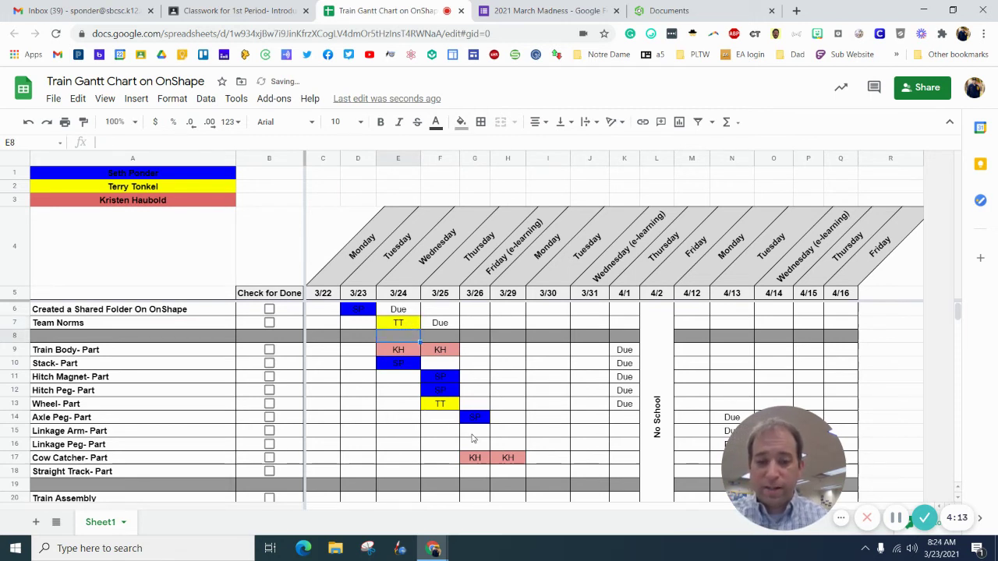
left_click(479, 434)
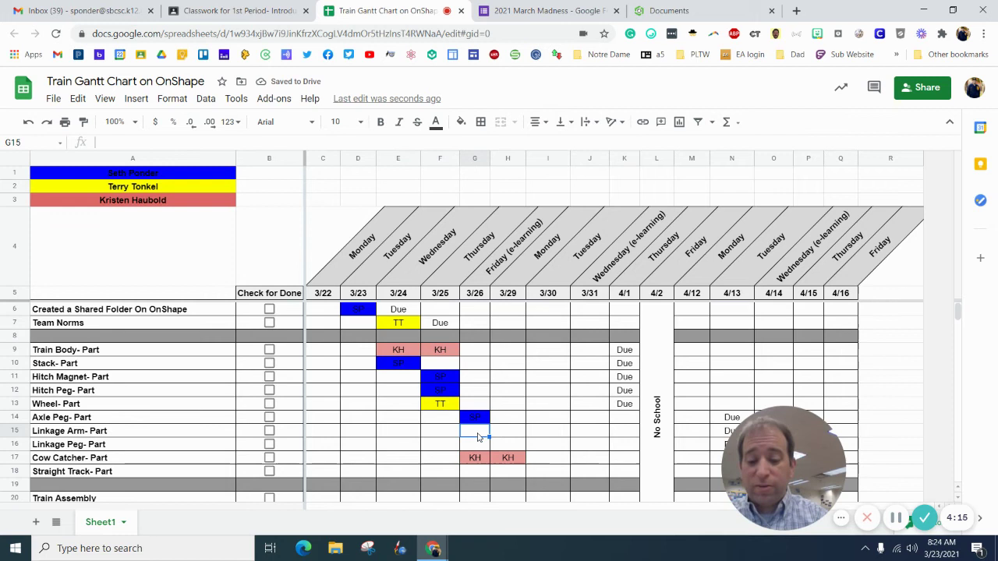
type("TT")
key("Return")
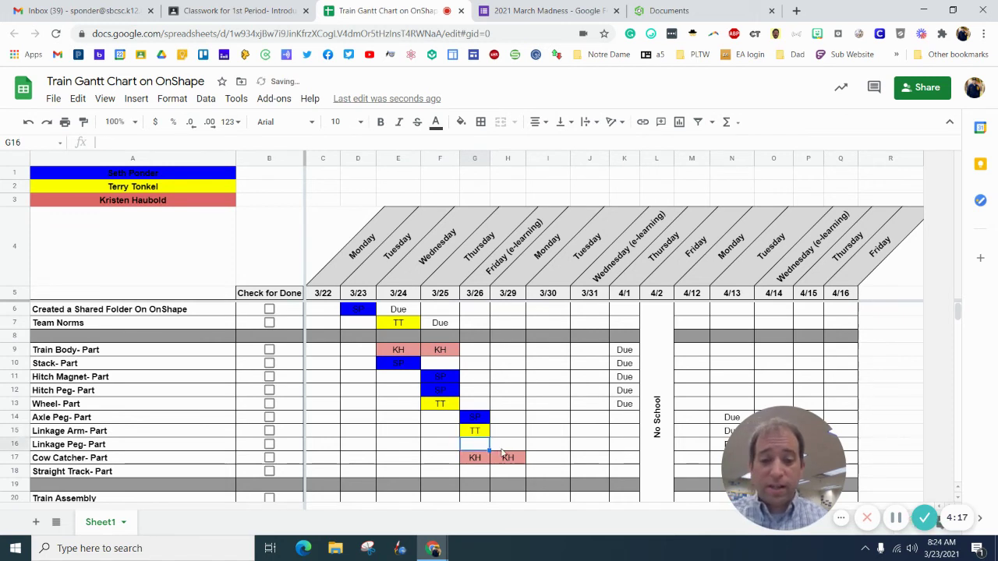
left_click(505, 446)
type("SP")
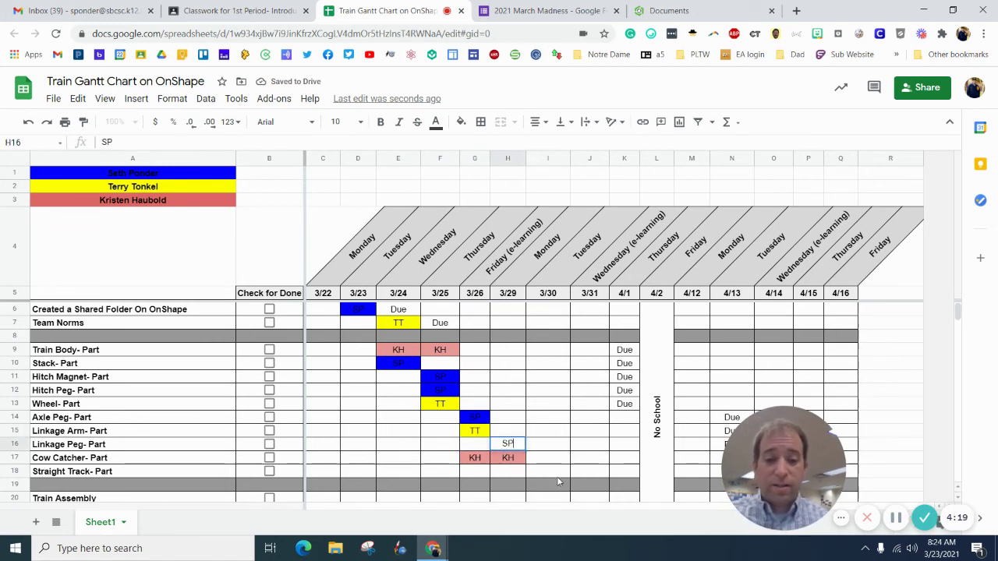
left_click(558, 473)
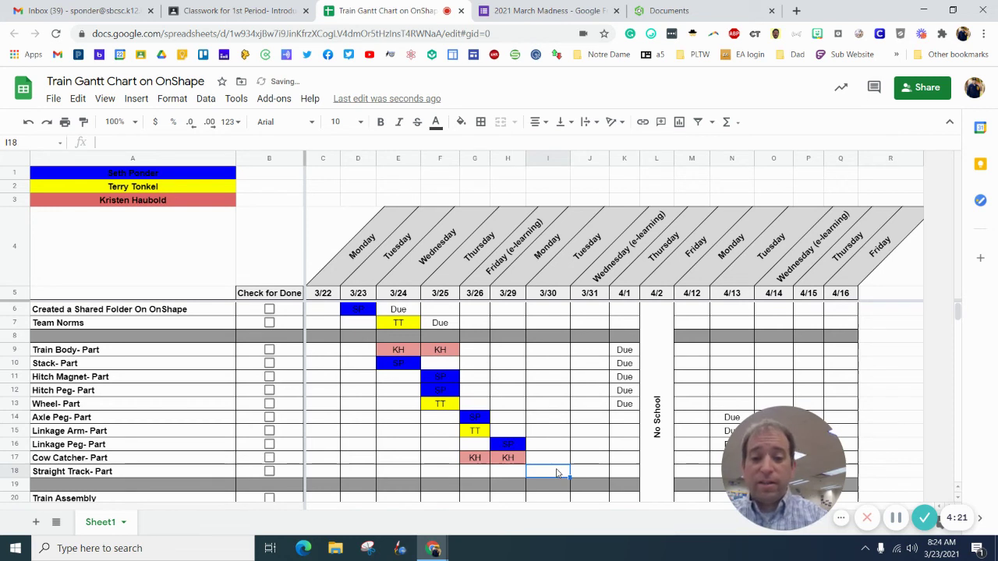
type("SP")
key("Return")
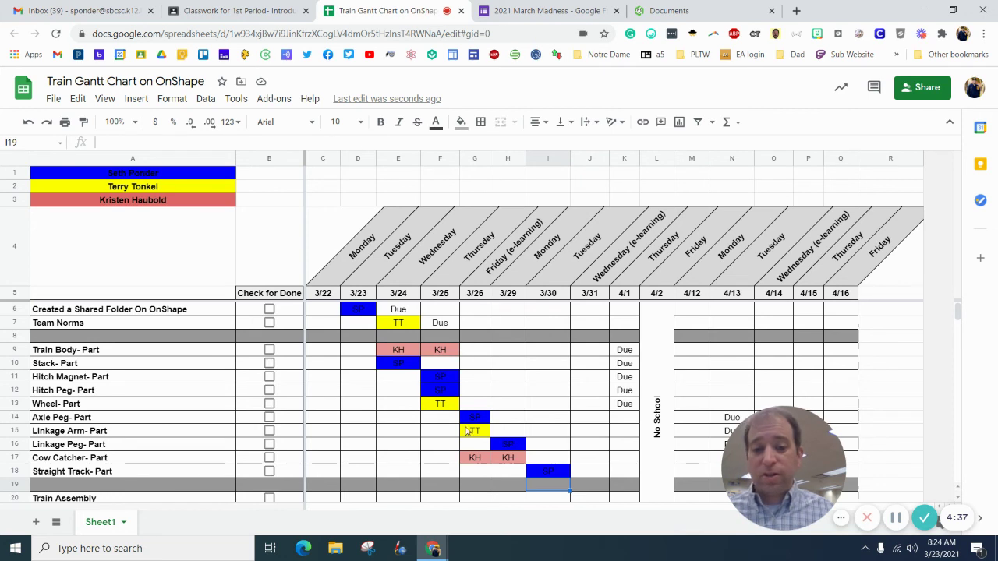
Step: Clear SP from G14 and enter SP in H14 instead
left_click(471, 419)
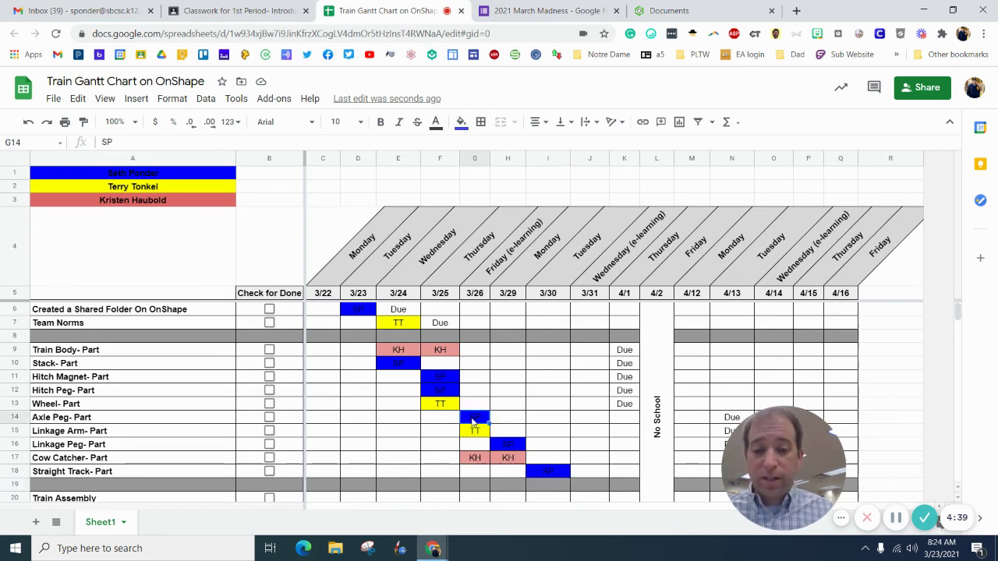
key("Delete")
left_click(507, 420)
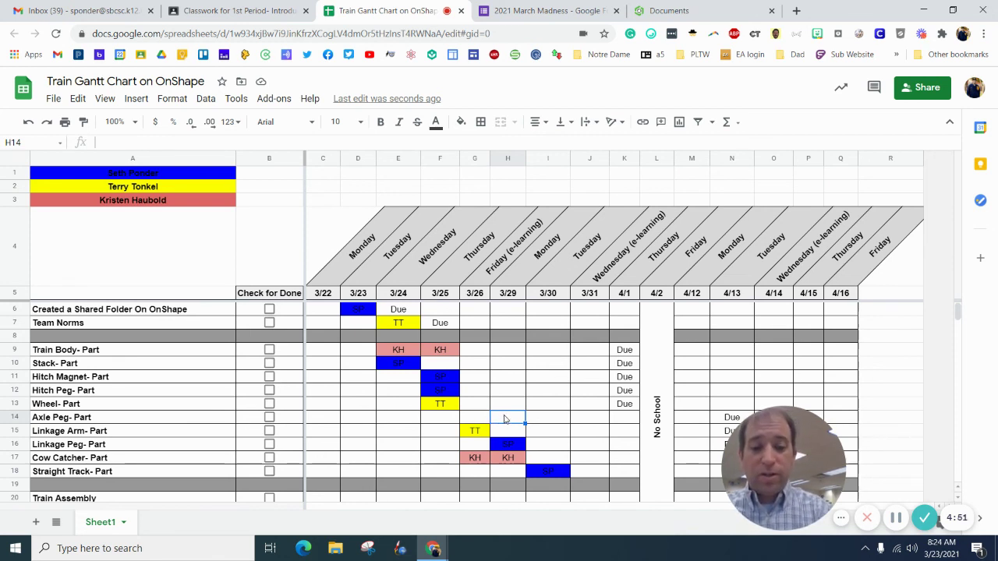
type("SP")
key("Return")
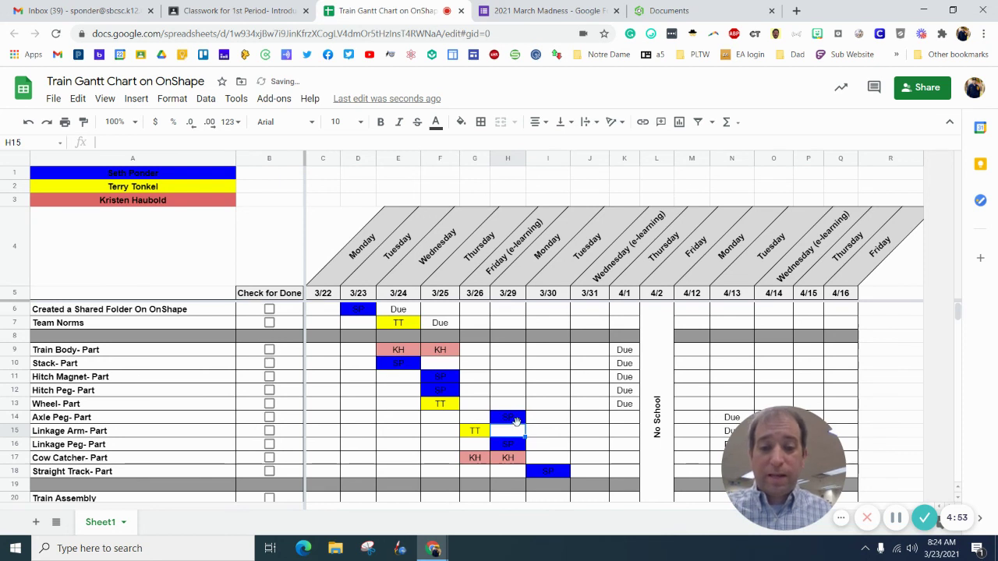